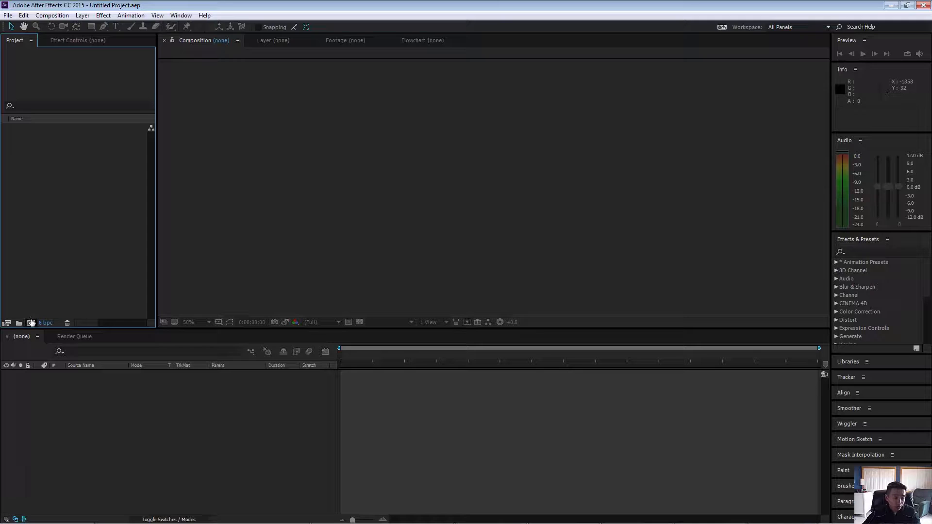
Step: Create a composition named ballBounce with the HDTV 1080 24 preset and a 30-second duration
click(30, 323)
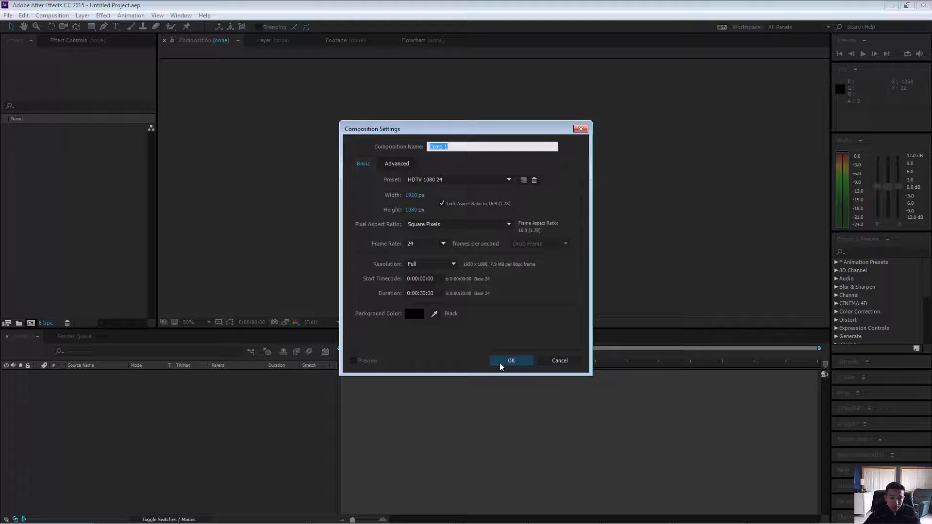
text(ballBou)
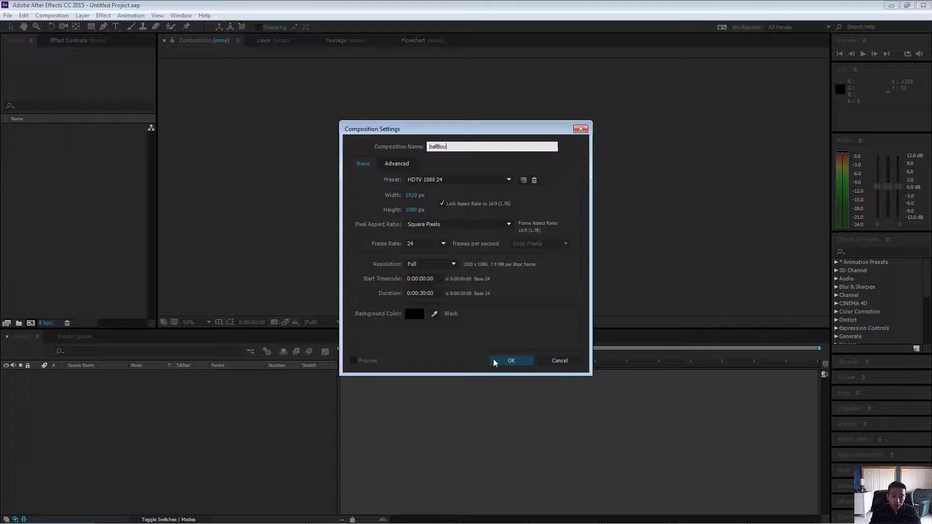
text(nce)
click(494, 361)
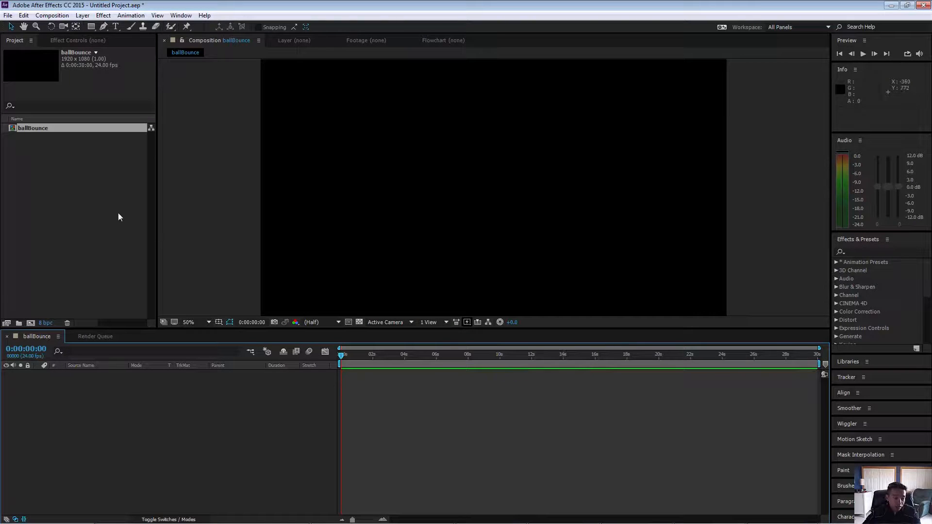
Step: Draw a floor rectangle about 2120 by 380 px across the lower part of the composition and lower it so only a thin strip shows
click(90, 26)
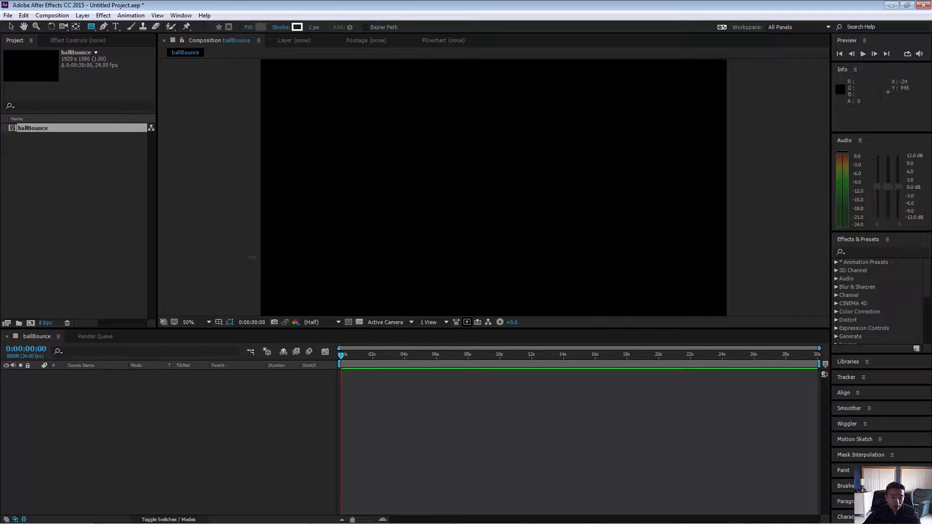
mouse_move(252, 257)
mouse_down()
mouse_move(575, 349)
mouse_move(767, 349)
mouse_up()
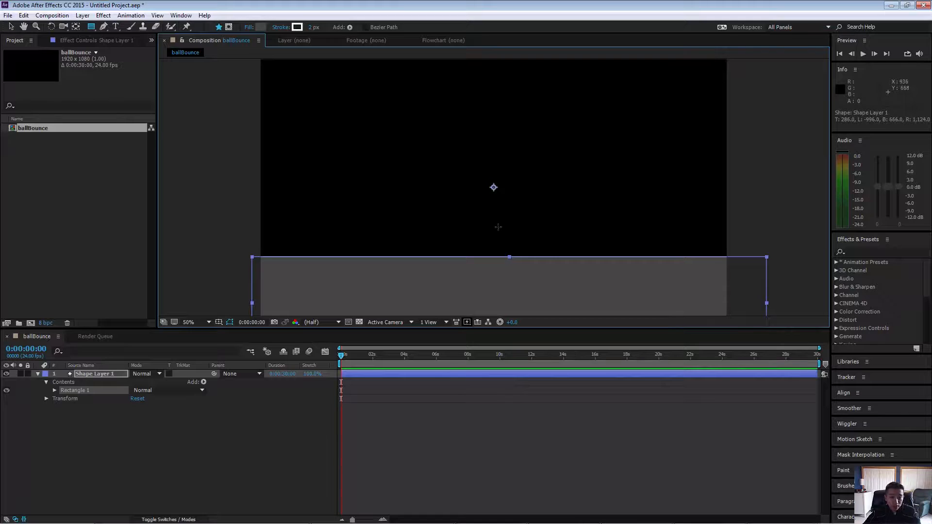
key(v)
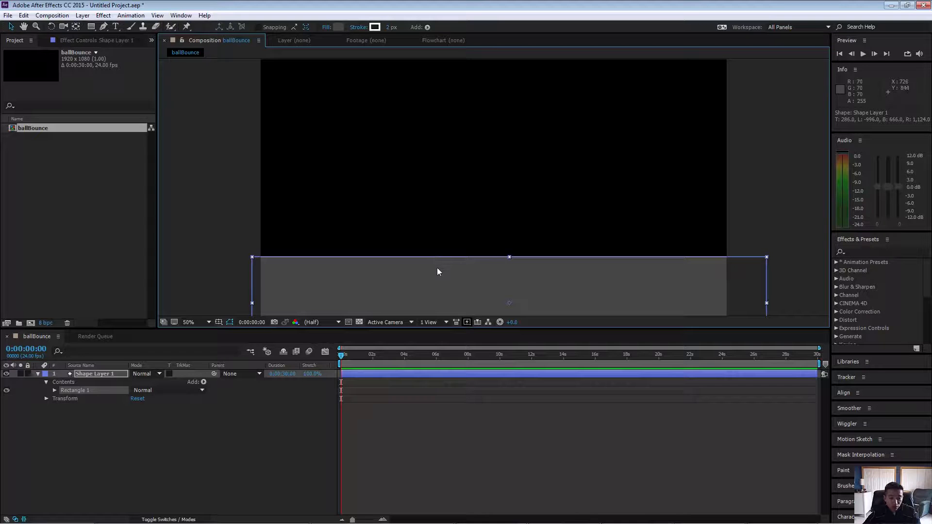
drag(436, 267, 433, 299)
click(750, 200)
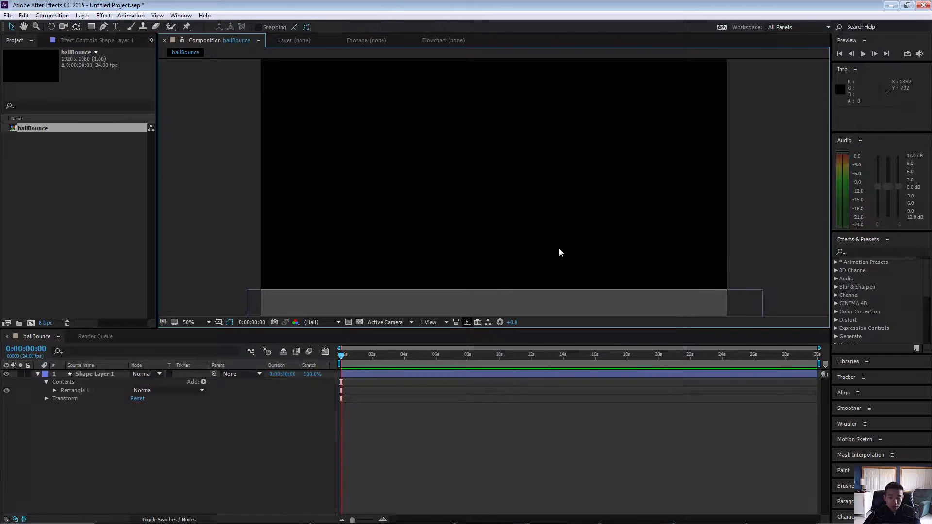
Step: Draw a small circle about 160 px in diameter on a new shape layer in the left part of the composition
key(space)
mouse_move(541, 243)
mouse_down()
mouse_move(515, 184)
mouse_move(547, 241)
mouse_move(526, 205)
mouse_move(490, 233)
mouse_move(559, 230)
mouse_move(504, 206)
mouse_move(519, 248)
mouse_move(578, 225)
mouse_move(516, 270)
mouse_move(537, 249)
mouse_up()
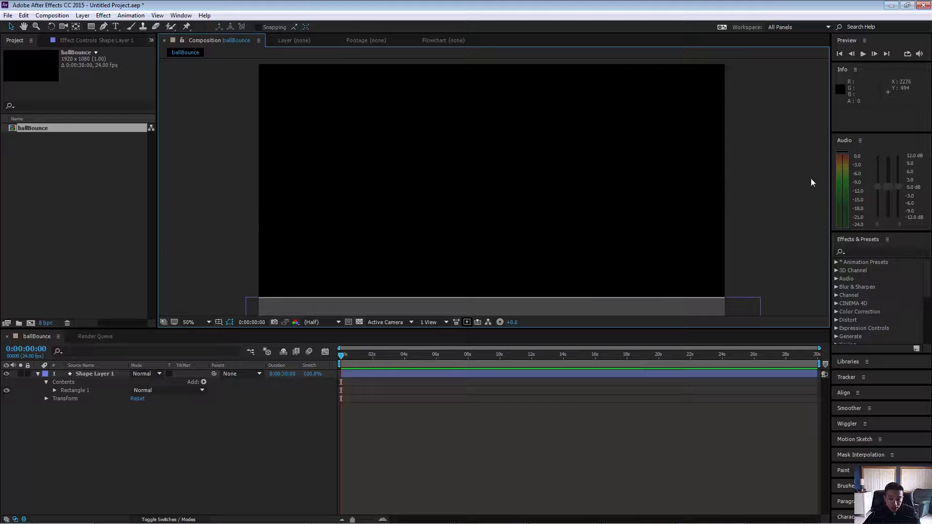
key(space)
drag(502, 216, 482, 186)
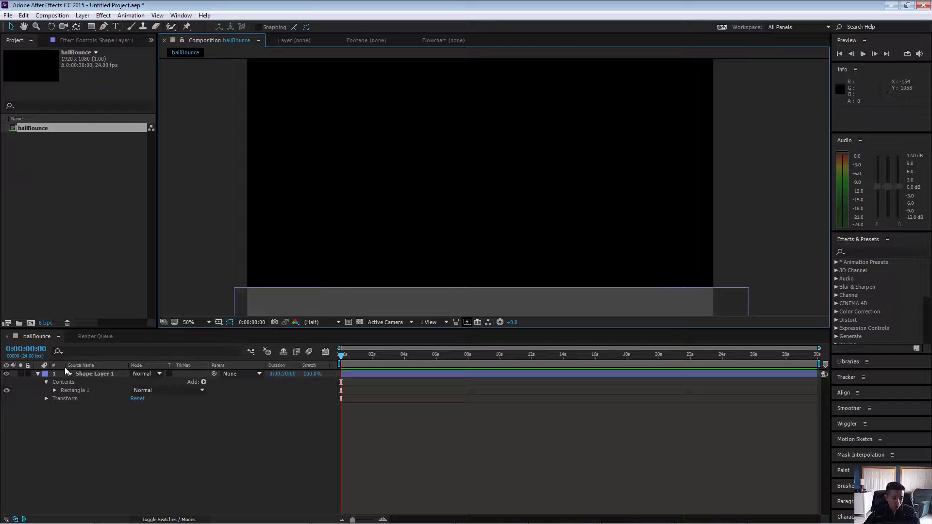
click(138, 441)
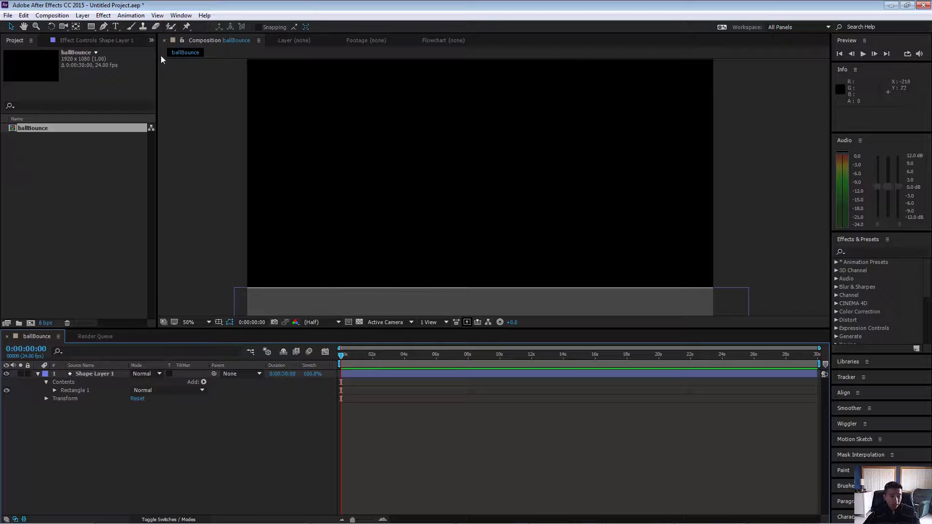
drag(89, 29, 122, 51)
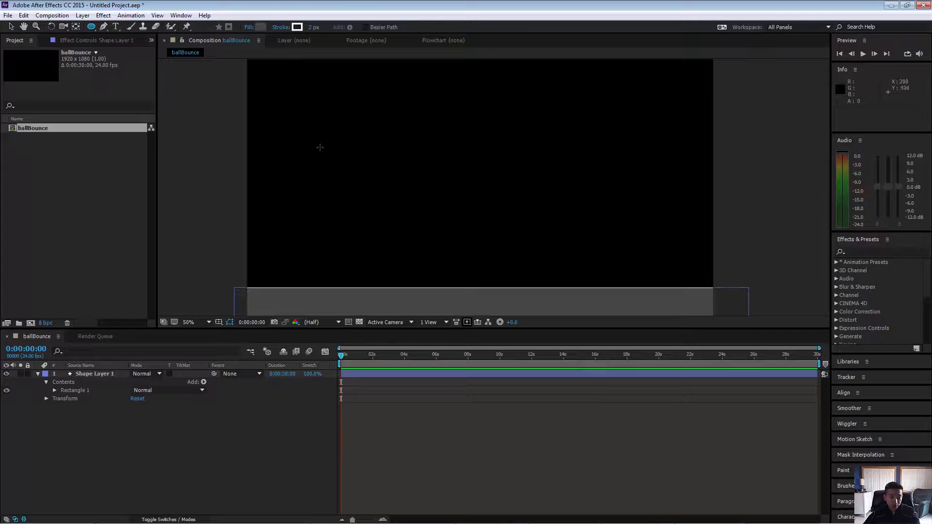
drag(318, 145, 358, 184)
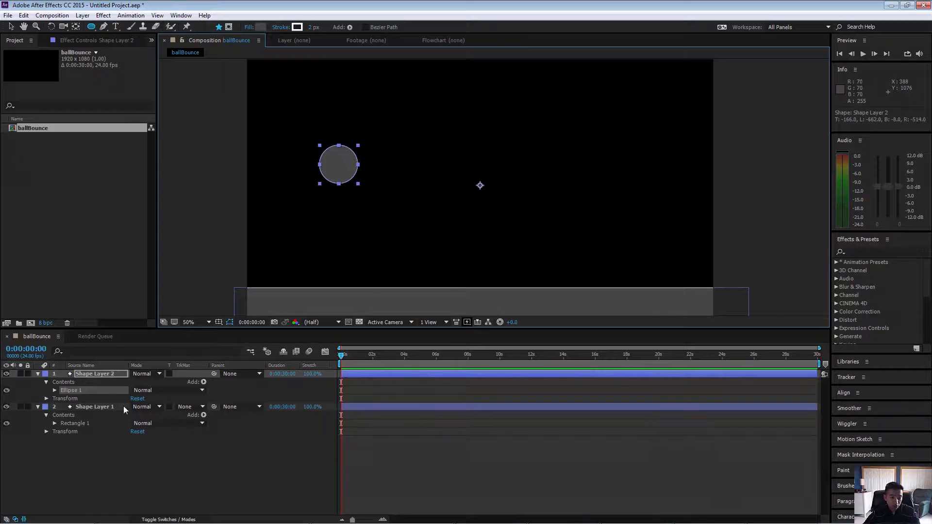
Step: Rename the small circle's shape layer as light
double_click(109, 374)
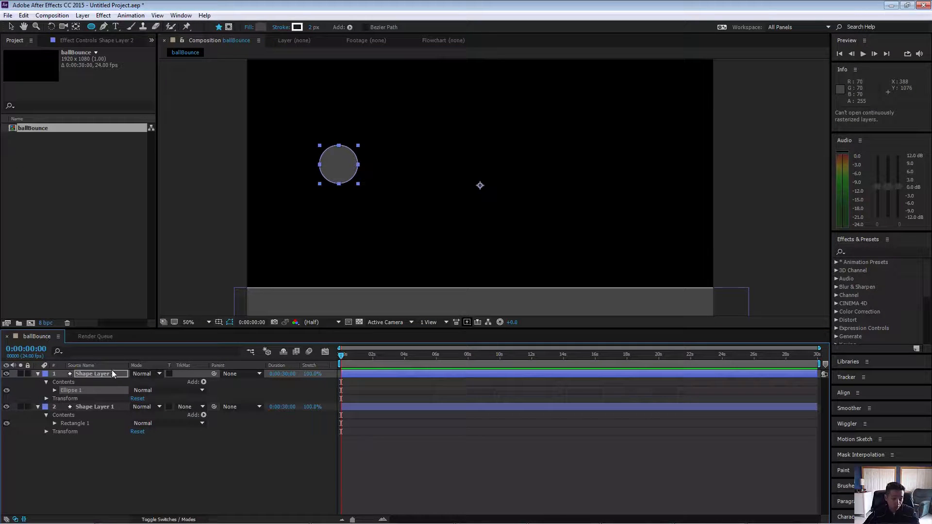
right_click(112, 374)
click(144, 518)
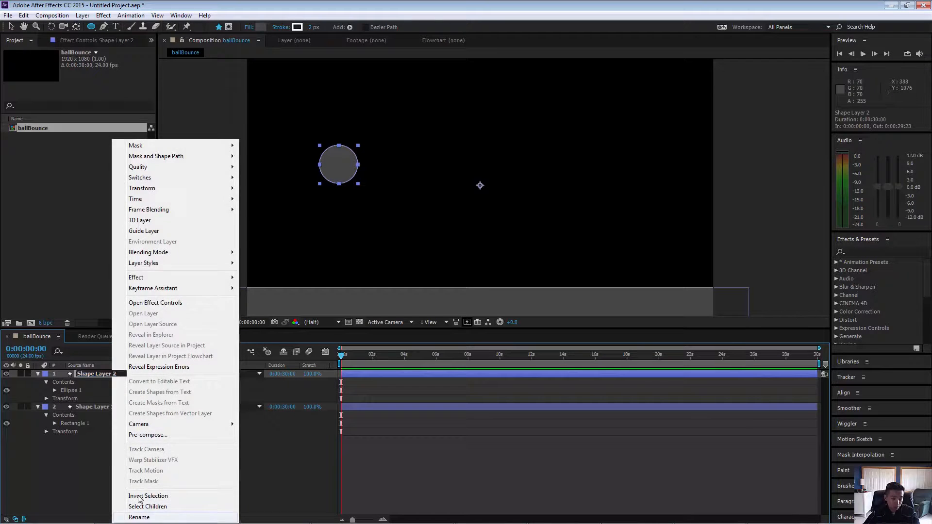
text(light)
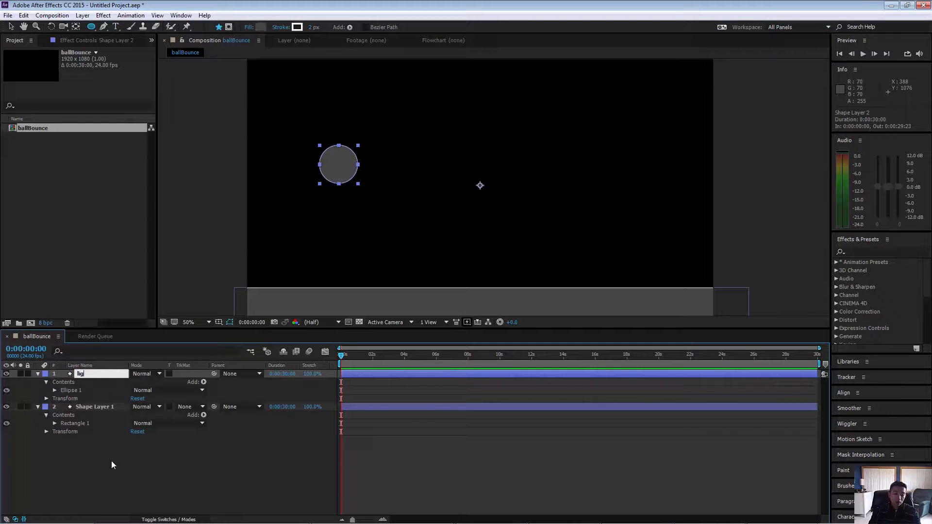
key(Return)
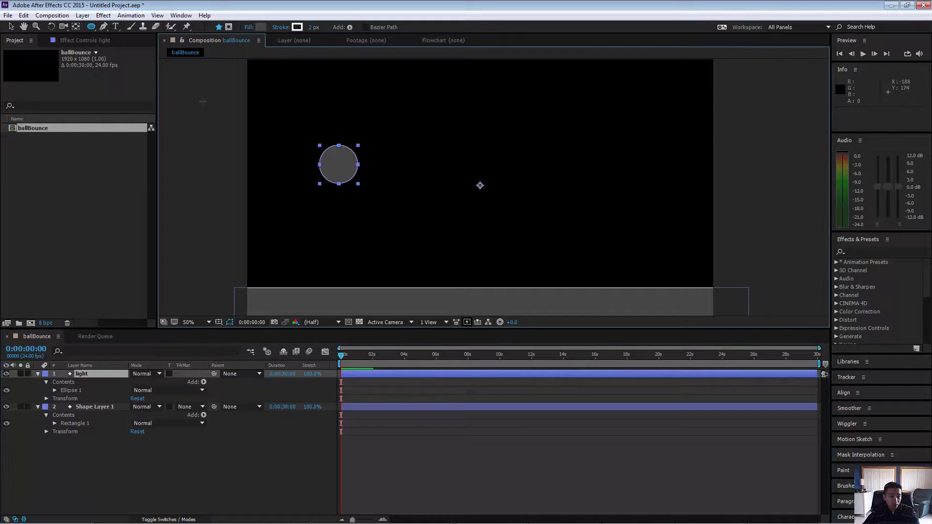
Step: Draw a larger circle about 320 px in diameter near the composition's centre on a new shape layer and rename that layer heavy
click(165, 456)
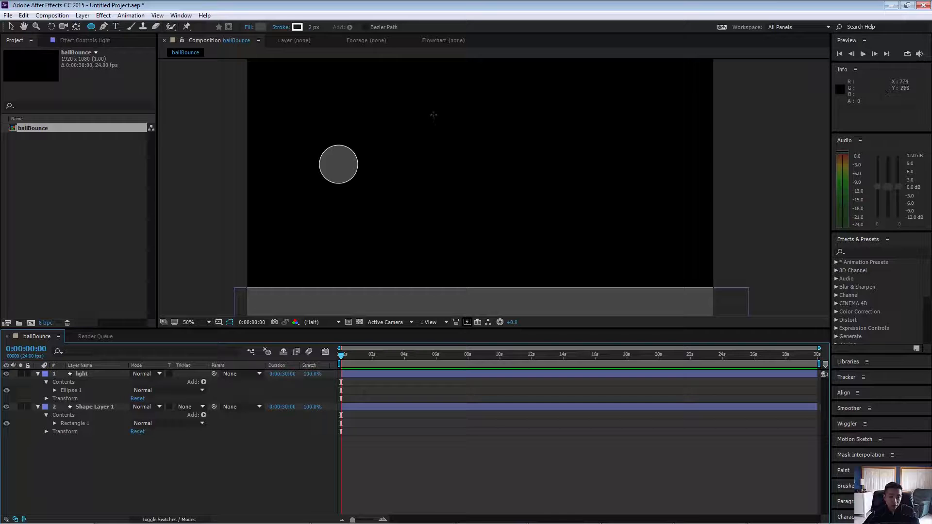
drag(430, 112, 508, 189)
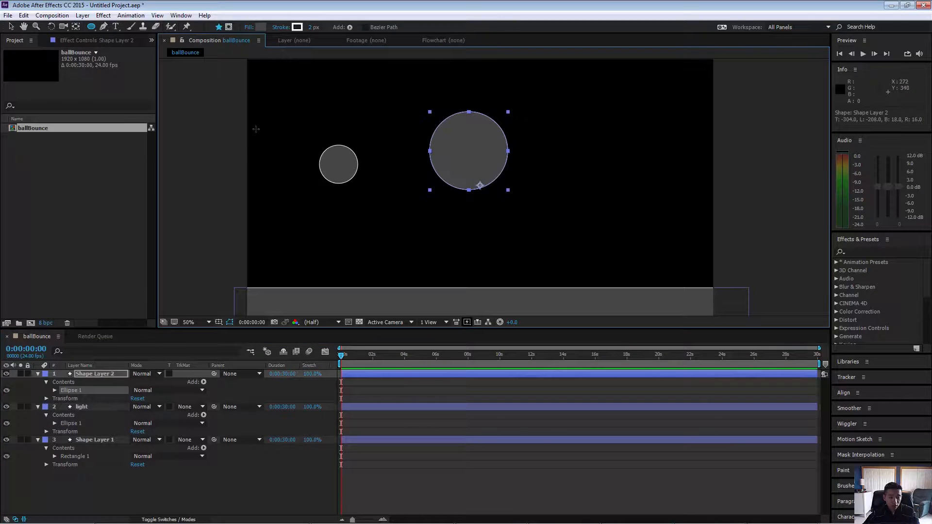
right_click(98, 372)
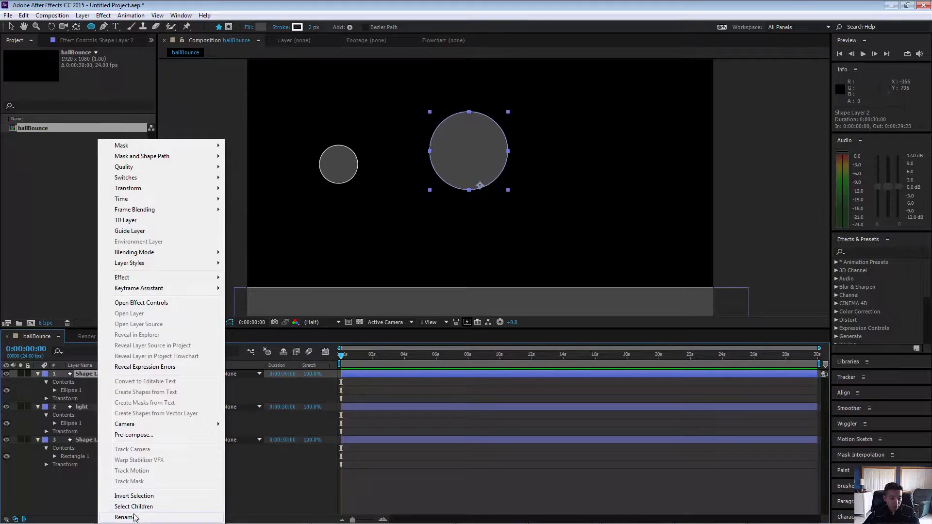
click(128, 516)
text(heavy)
key(Return)
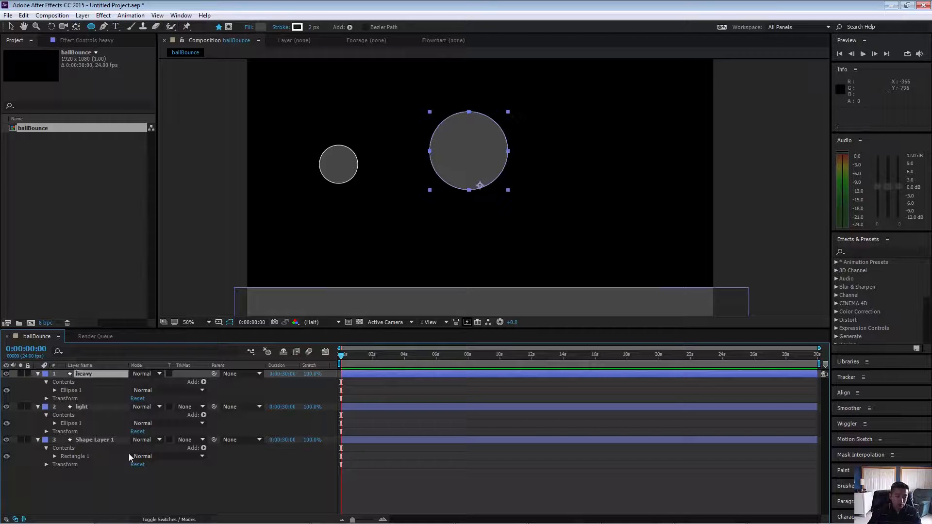
Step: Draw a third, medium circle about 230 px in diameter on a new shape layer in the right part of the composition
click(109, 477)
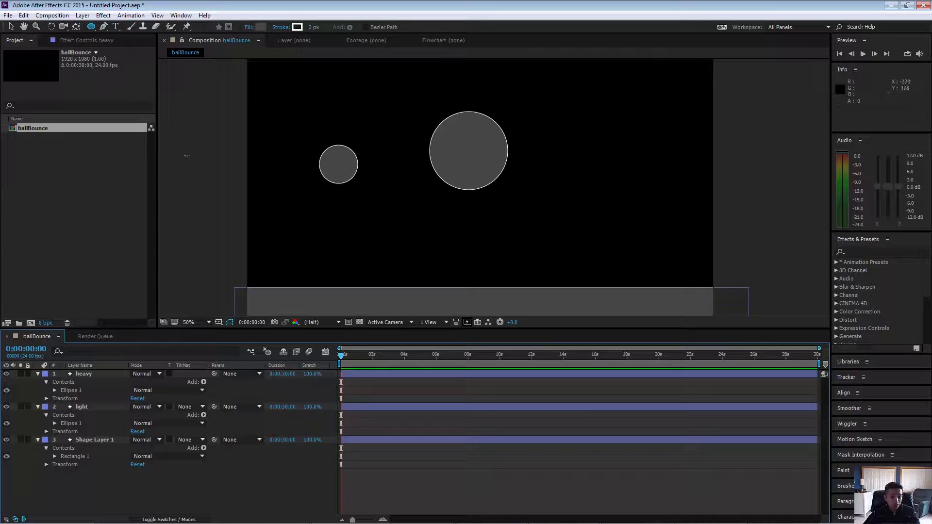
click(91, 26)
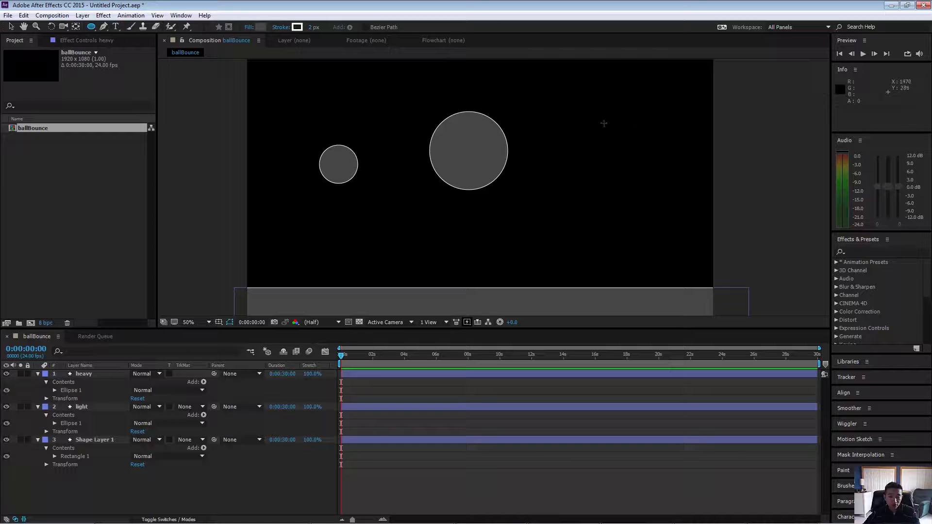
mouse_move(588, 114)
mouse_down()
mouse_move(637, 163)
mouse_move(633, 155)
mouse_move(597, 179)
mouse_move(658, 175)
mouse_move(617, 155)
mouse_move(630, 170)
mouse_up()
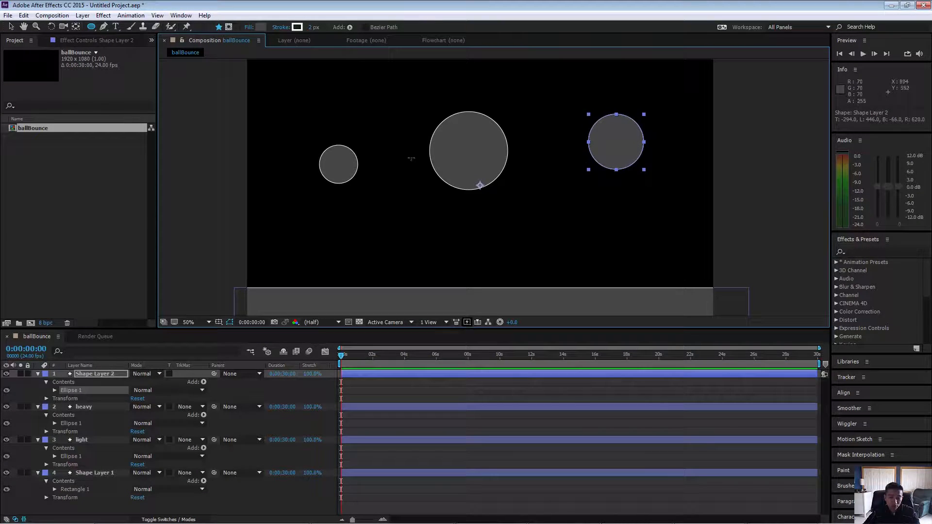
Step: Reposition the circles: lower the medium one slightly, shift the large one up and right, and raise the small one slightly
key(v)
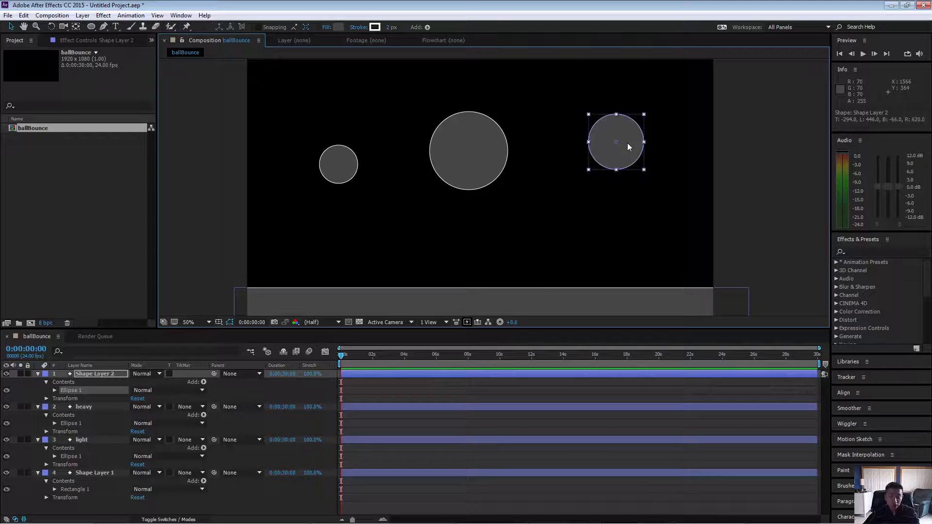
drag(627, 141, 632, 151)
click(486, 171)
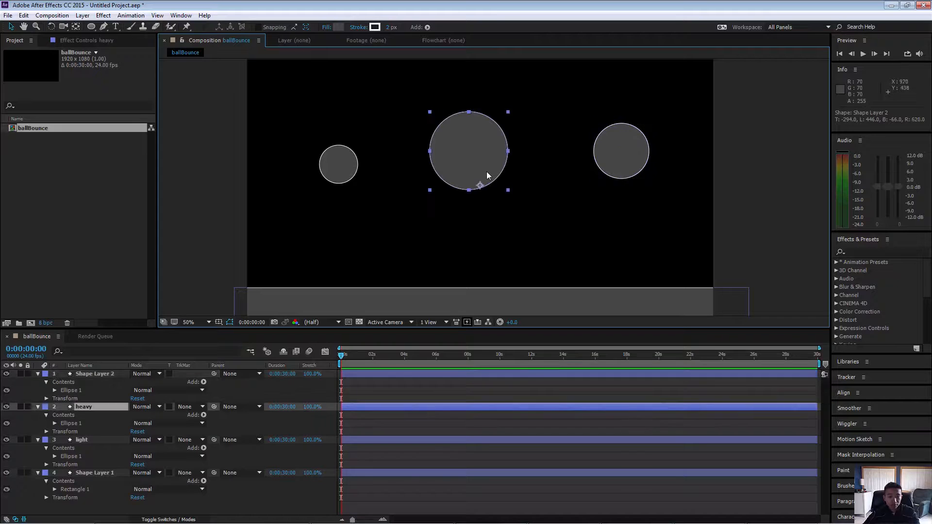
drag(487, 174, 502, 160)
click(349, 166)
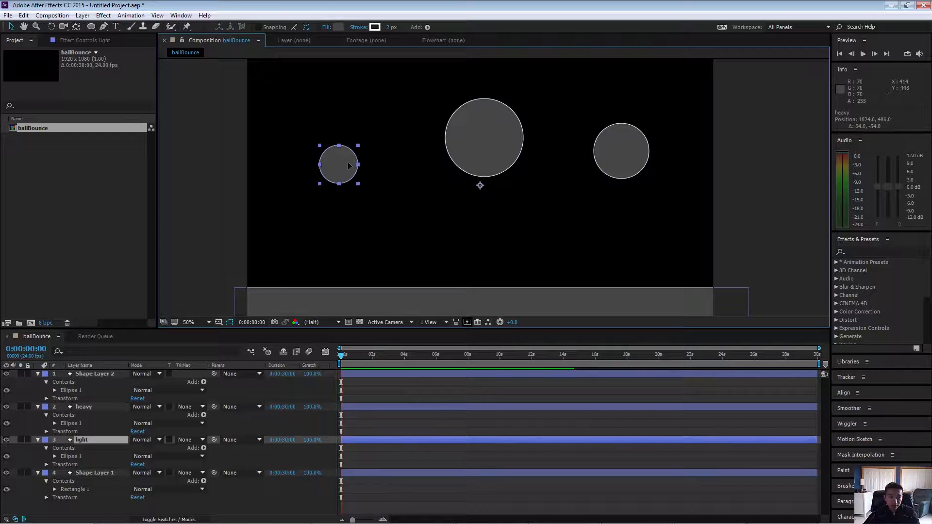
drag(349, 166, 351, 158)
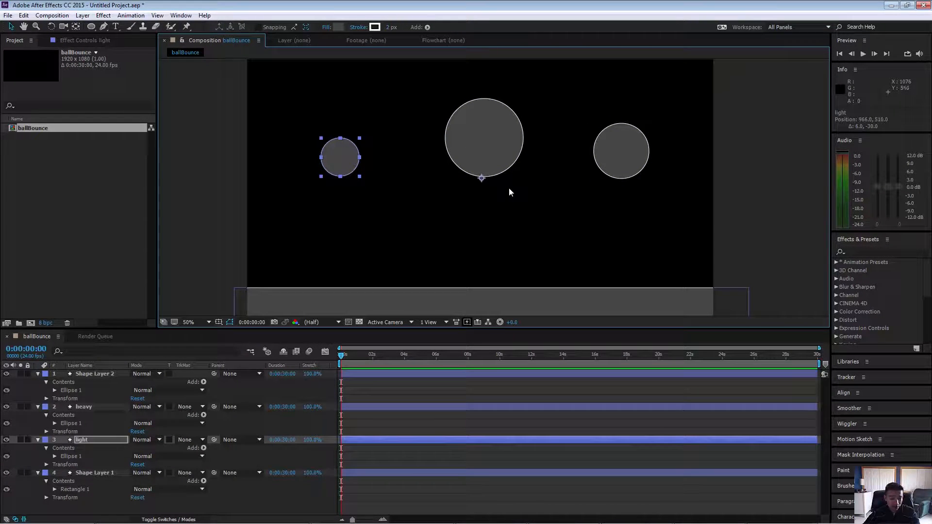
Step: Set the small light circle's fill colour to yellow, F0FF00
click(338, 27)
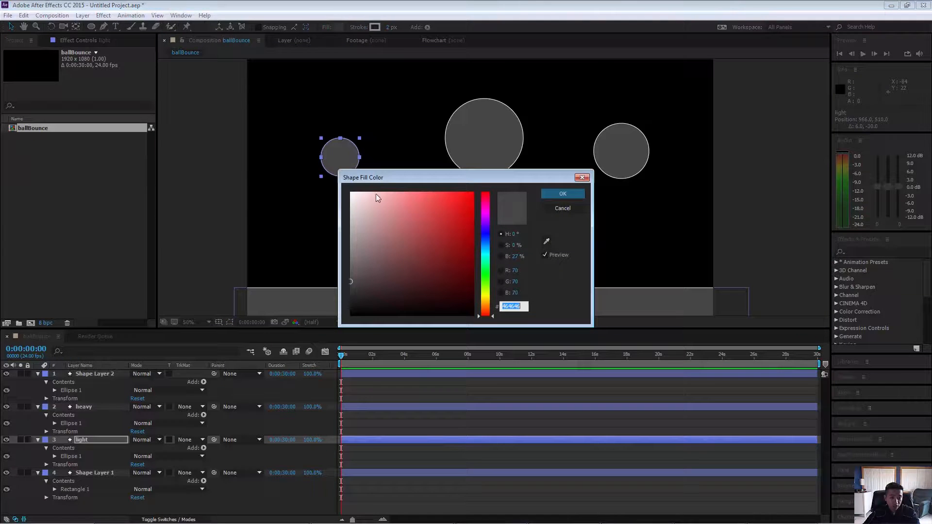
drag(376, 194, 293, 229)
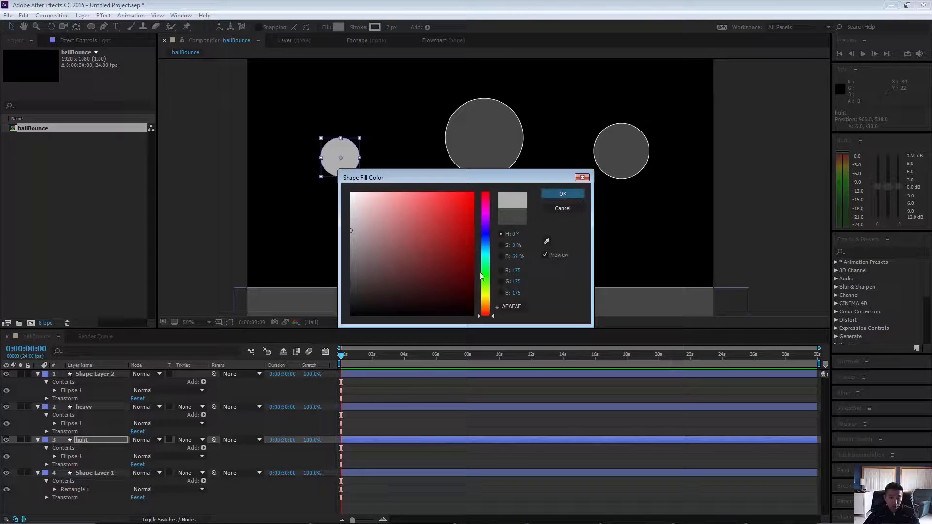
click(484, 294)
drag(431, 250, 473, 194)
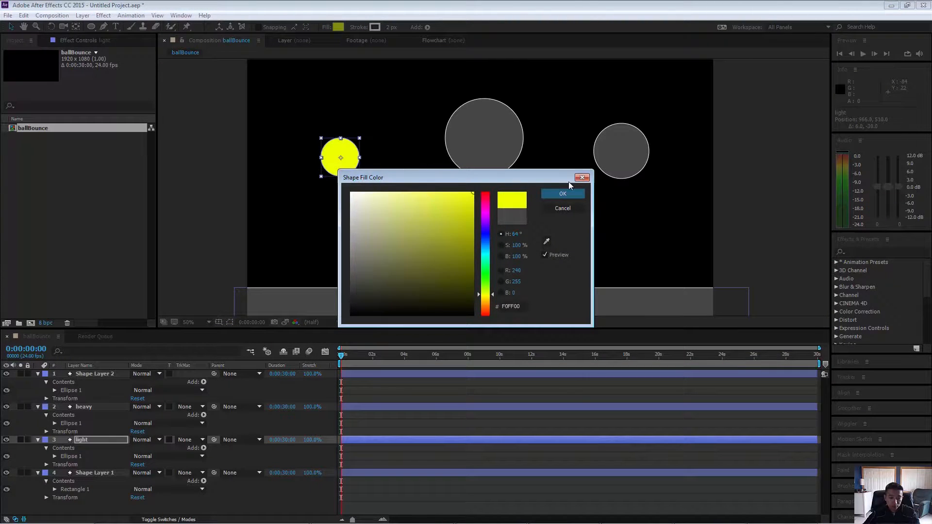
click(563, 193)
Step: Set the medium circle's fill colour to red, FF0000, and leave that circle selected
click(495, 140)
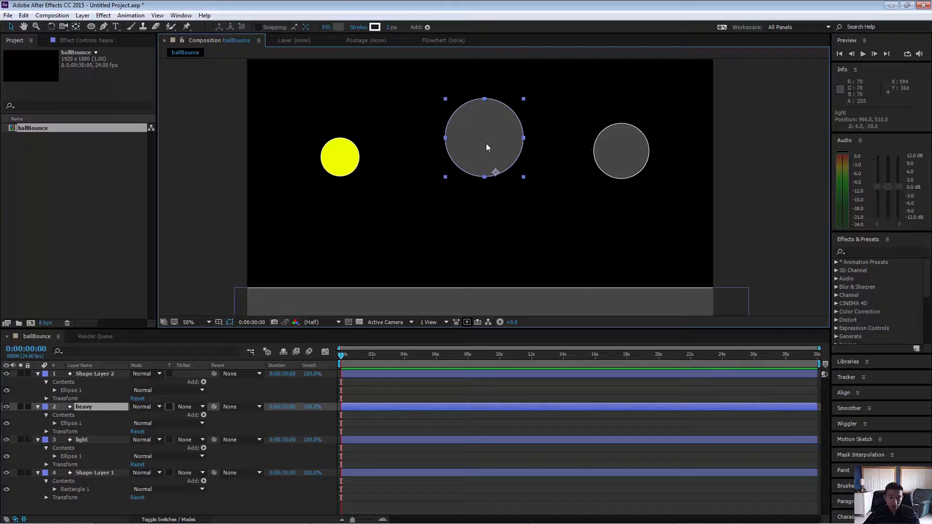
click(613, 156)
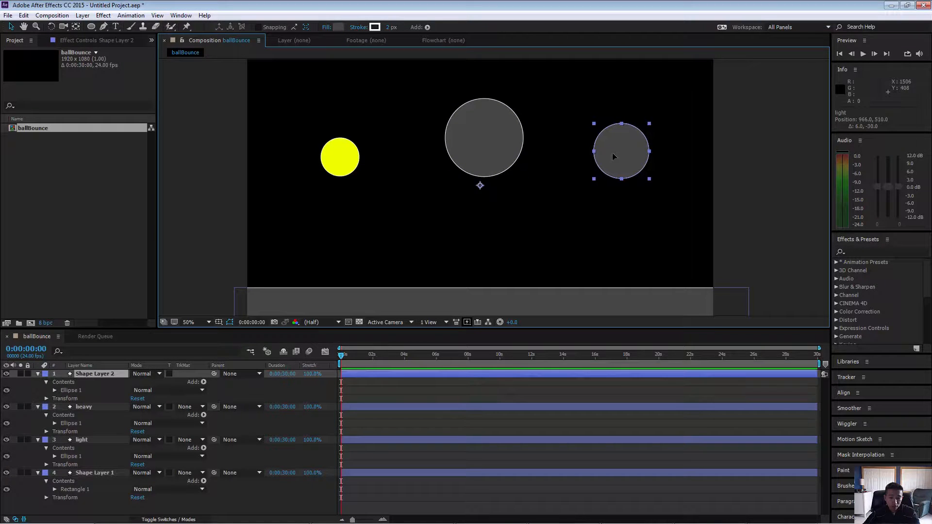
click(340, 28)
drag(451, 208, 519, 183)
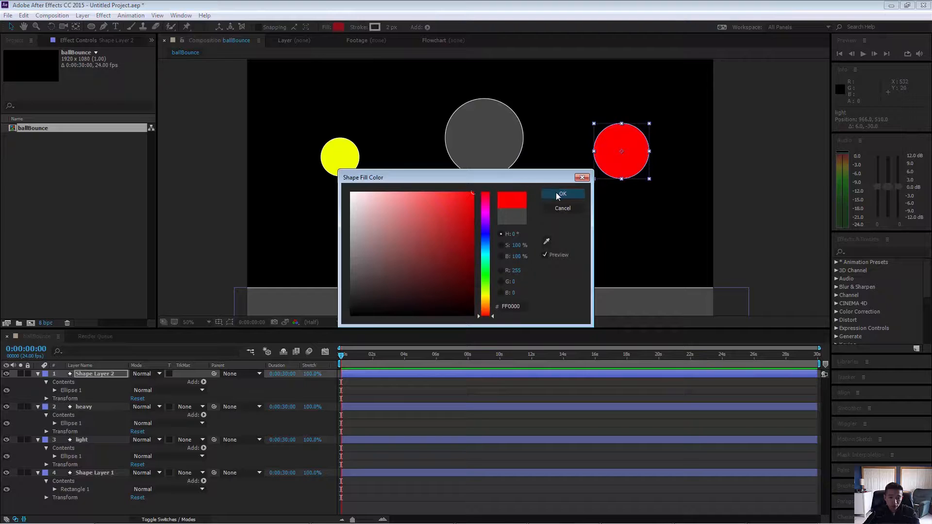
click(557, 195)
click(212, 177)
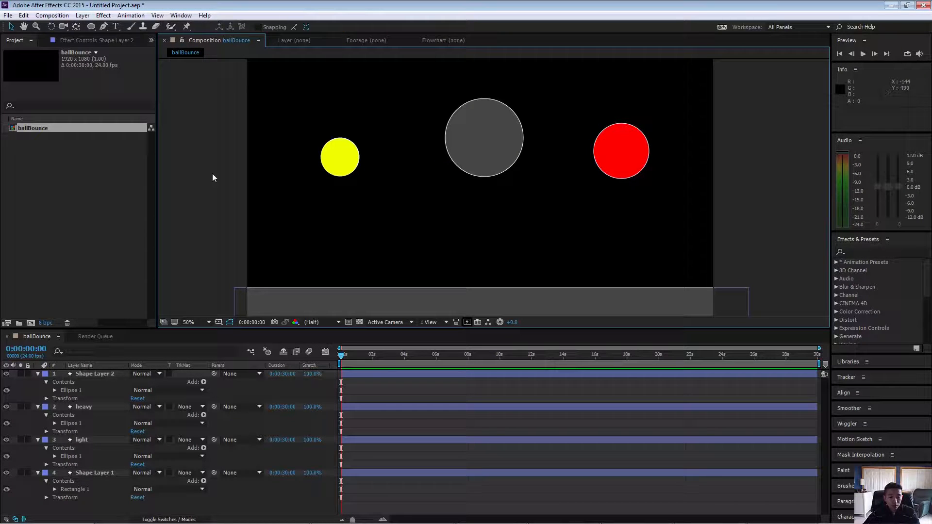
click(614, 164)
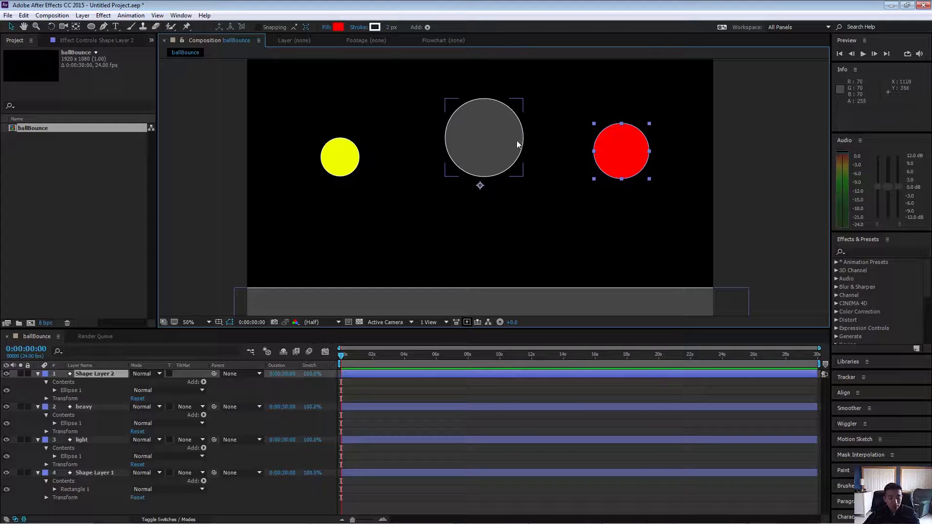
Step: Set the ballBounce composition's duration to 5 seconds, 0:00:05:00
right_click(41, 127)
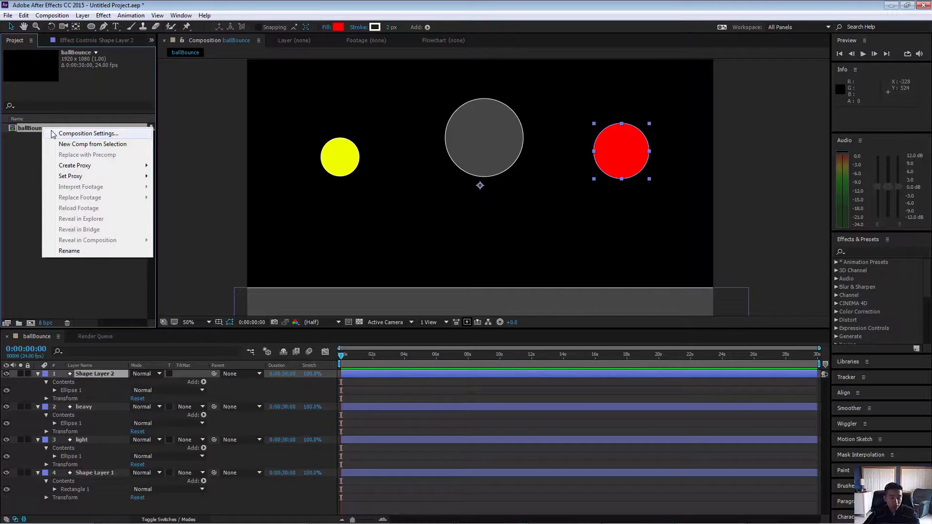
click(73, 134)
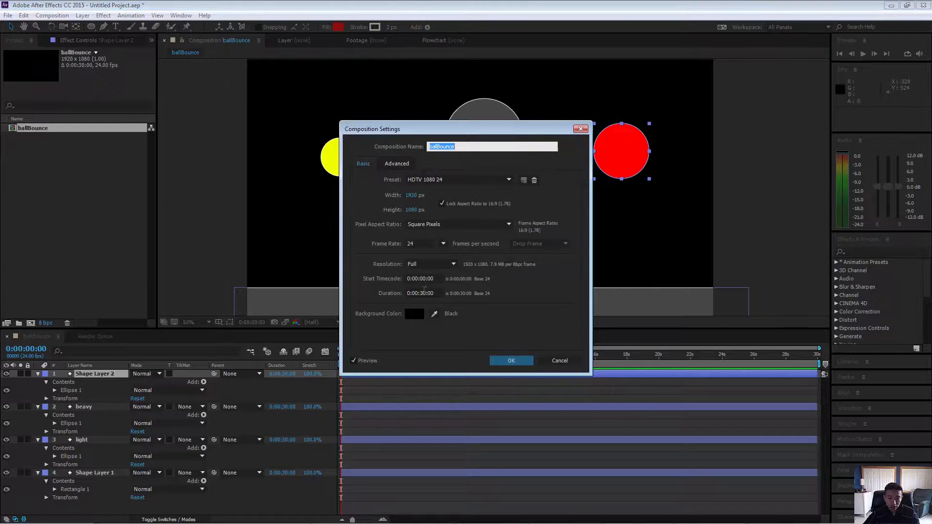
click(424, 293)
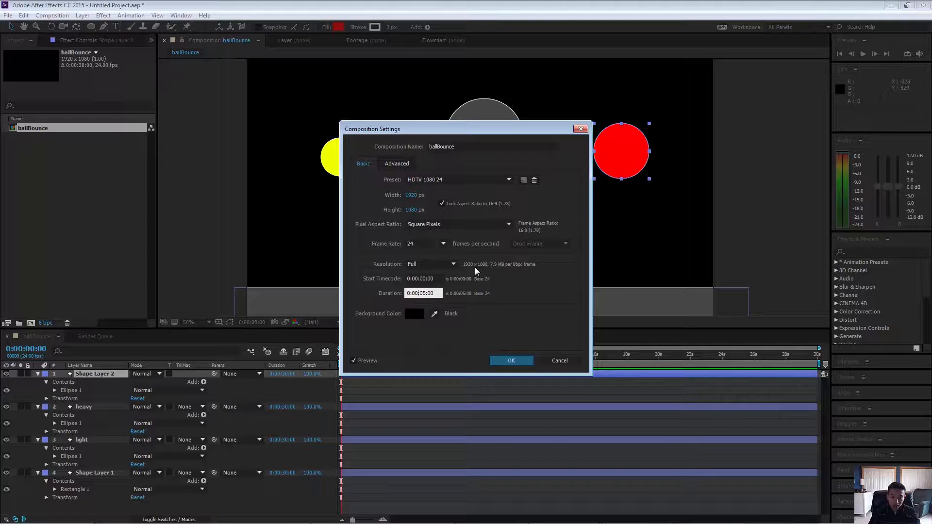
key(shift+Left)
key(shift+Left)
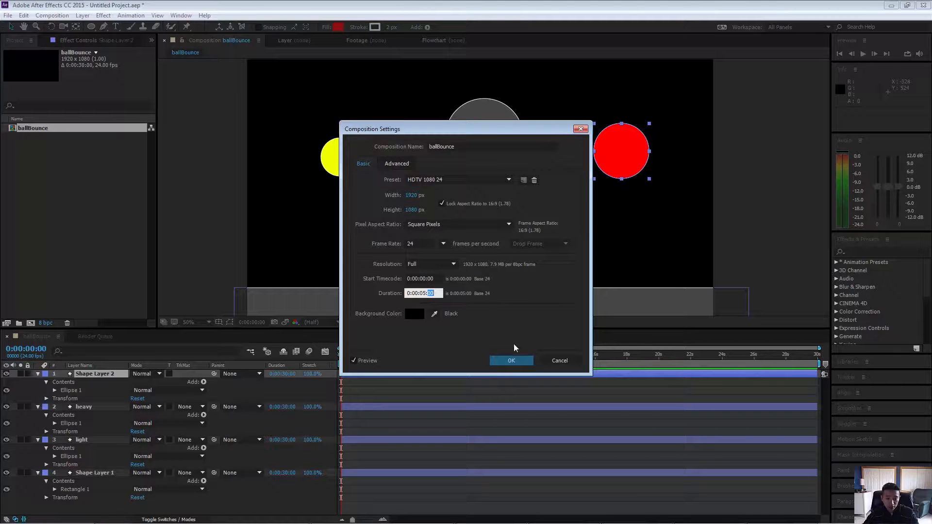
click(515, 360)
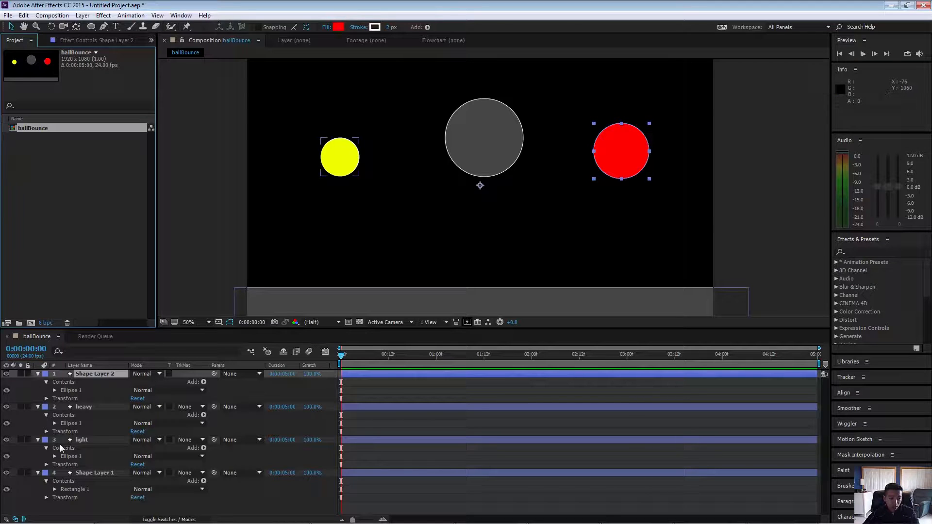
Step: Move the red ball's anchor point to the circle's bottom centre and delete its Position keyframes
click(46, 399)
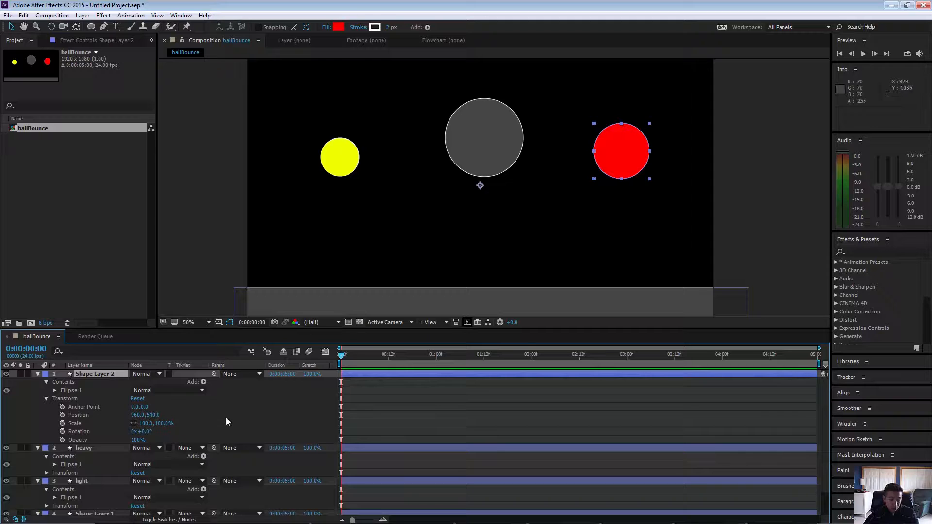
click(62, 415)
click(364, 353)
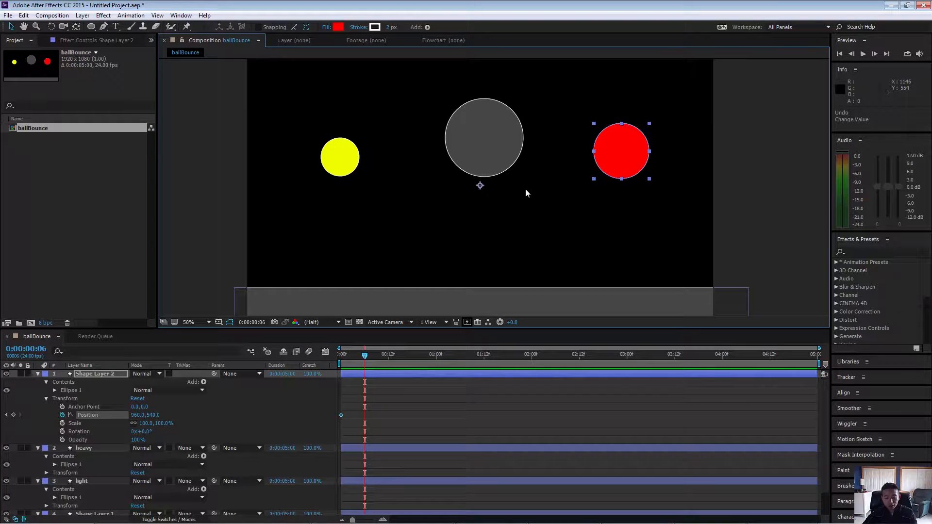
key(y)
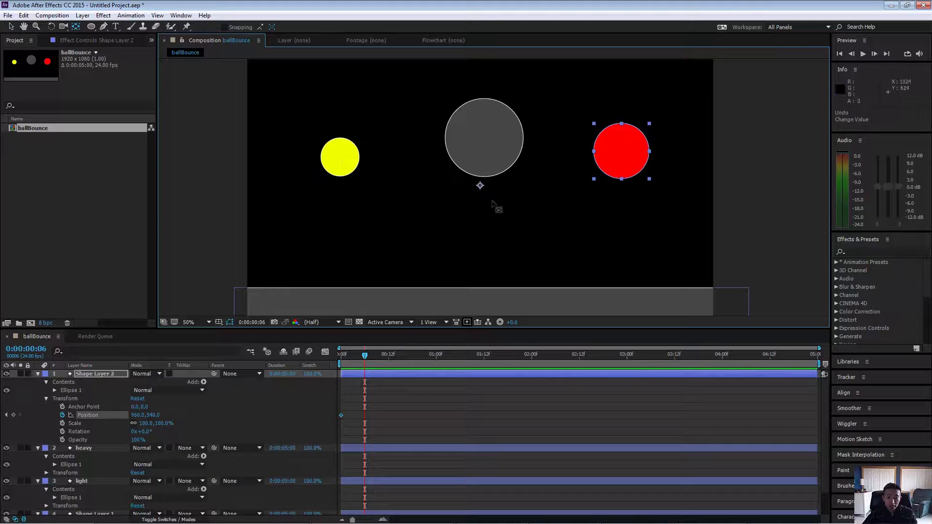
drag(480, 186, 621, 178)
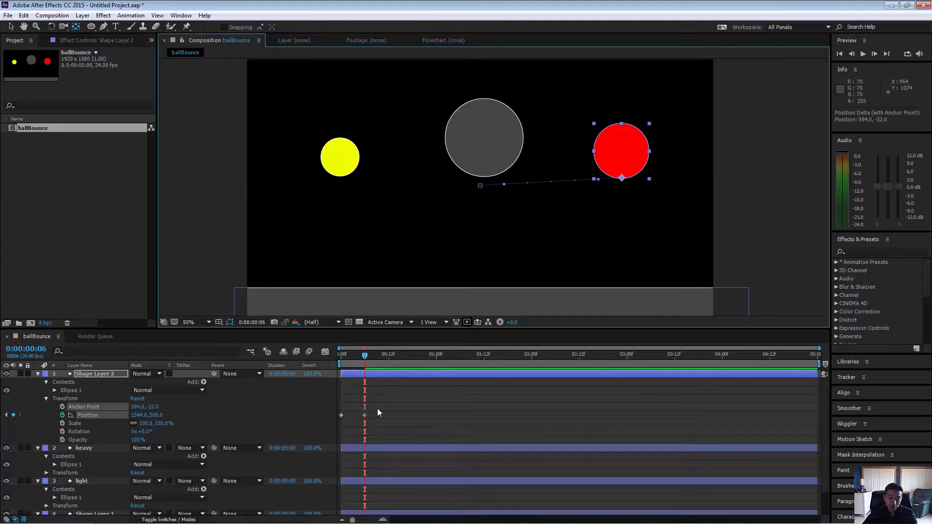
drag(379, 413, 341, 421)
key(Delete)
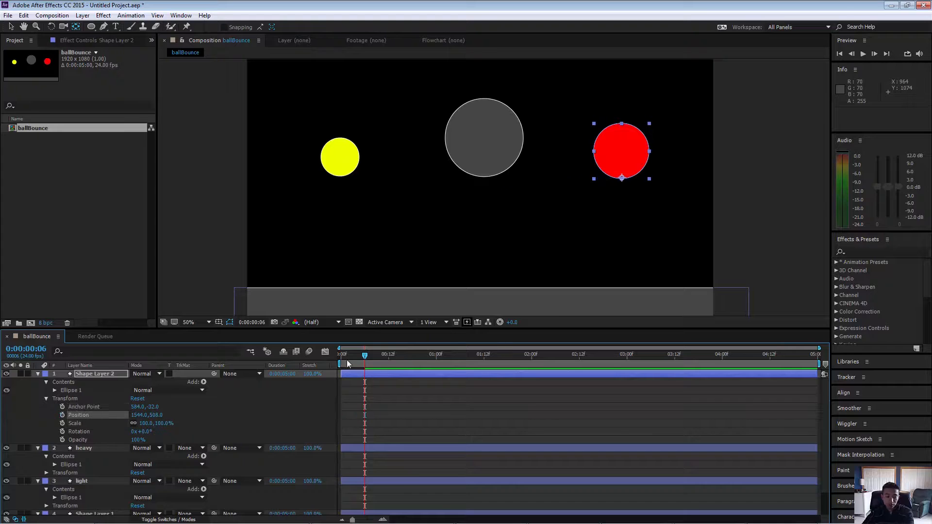
Step: Add a Position keyframe for the red ball at 0:00:00:00
drag(347, 360, 319, 355)
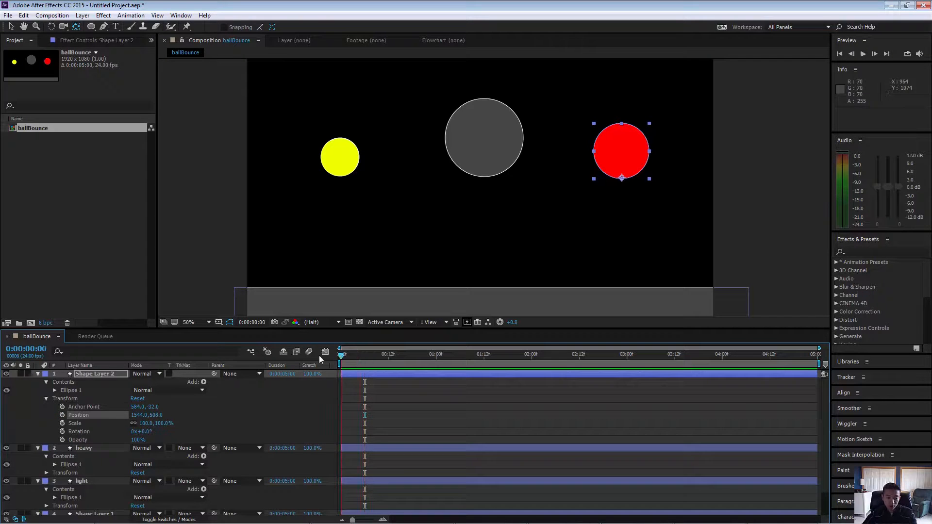
click(622, 180)
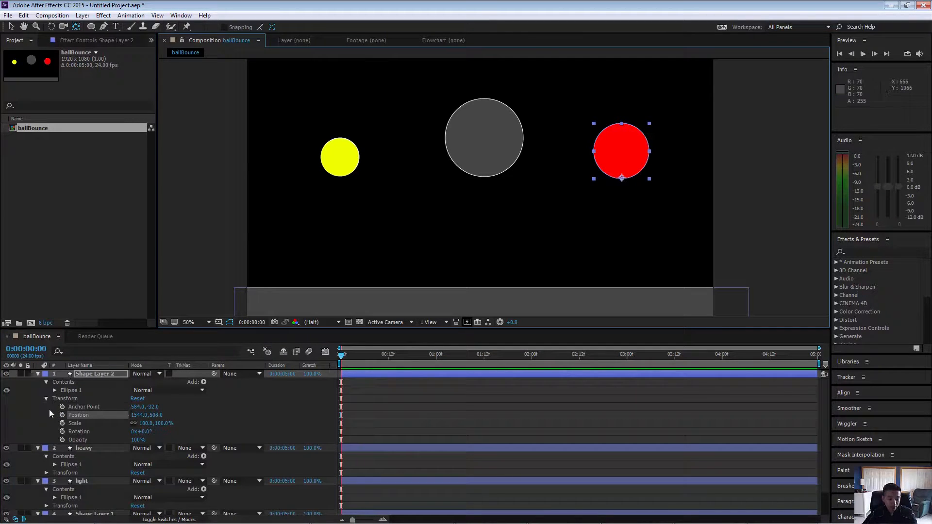
click(62, 415)
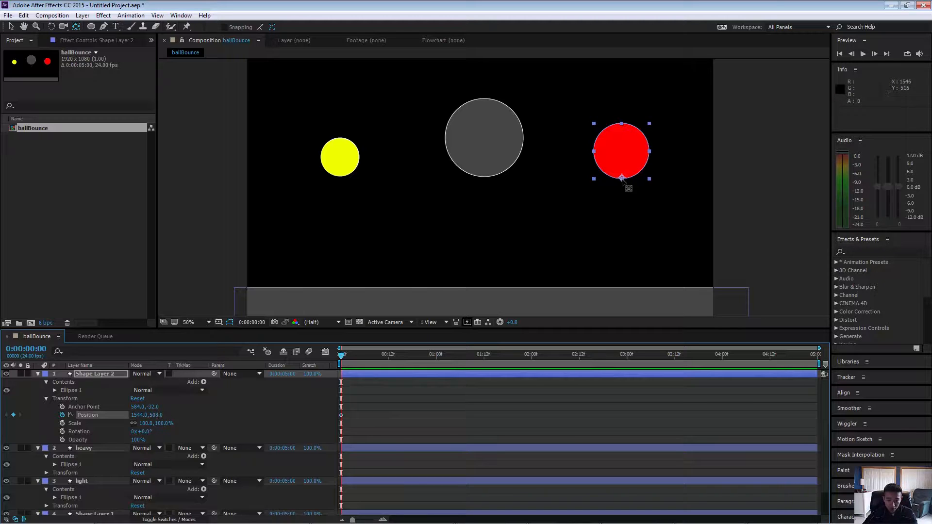
Step: Try scaling the red ball vertically from its bottom anchor point, and undo the scaling
click(89, 26)
click(11, 27)
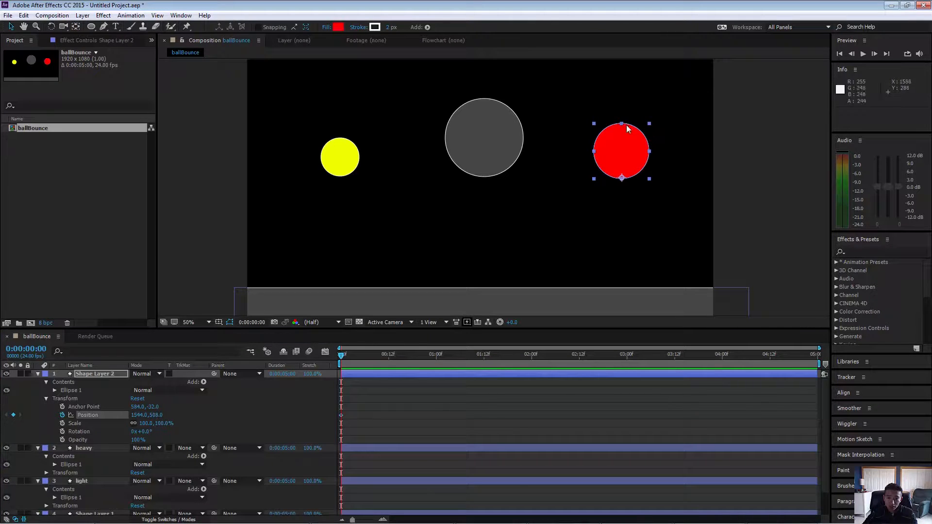
mouse_move(623, 123)
mouse_down()
mouse_move(619, 147)
mouse_move(619, 125)
mouse_up()
key(ctrl+z)
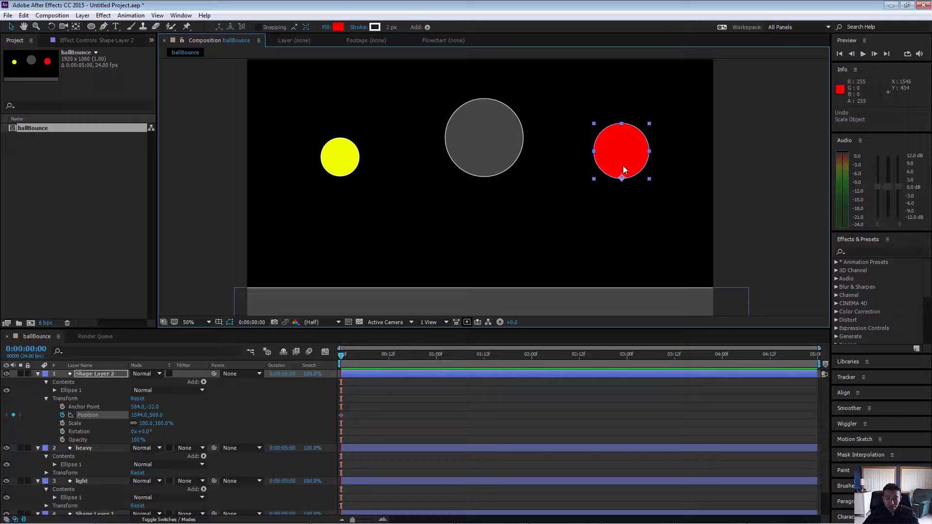
Step: Try stretching the red ball to 110% height with its anchor point at the centre, and undo both changes
key(y)
mouse_move(621, 179)
mouse_down()
mouse_move(624, 107)
mouse_move(627, 121)
mouse_up()
key(v)
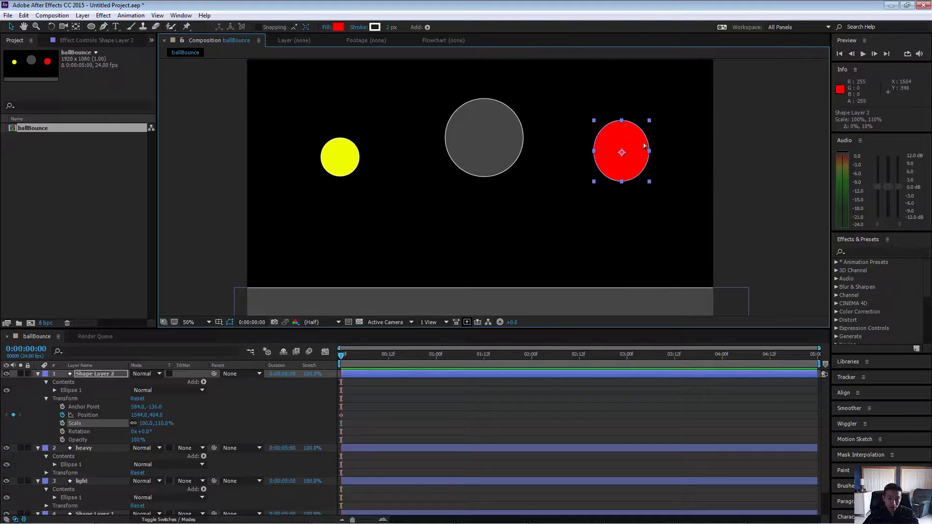
key(ctrl+z)
key(ctrl+z)
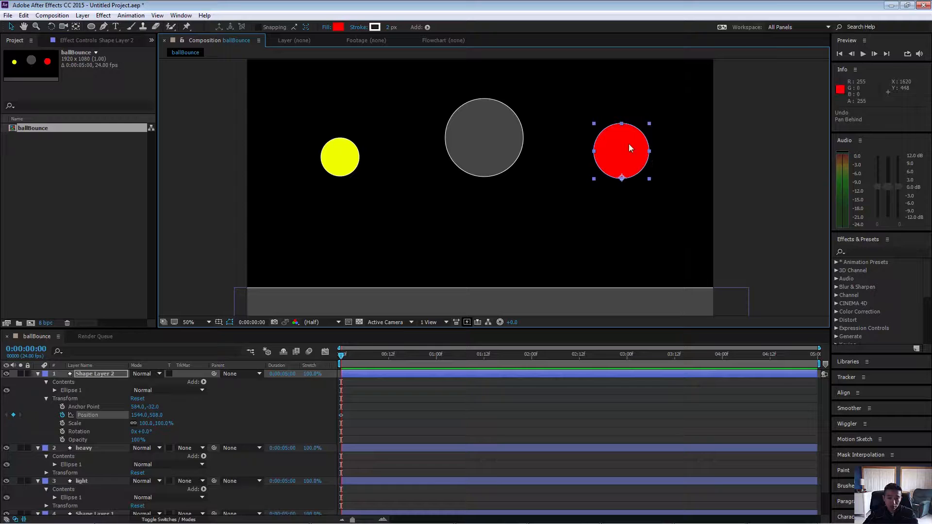
Step: Try squashing and widening the red ball with the anchor point at its bottom, and undo the scaling
drag(621, 123, 646, 172)
key(ctrl+z)
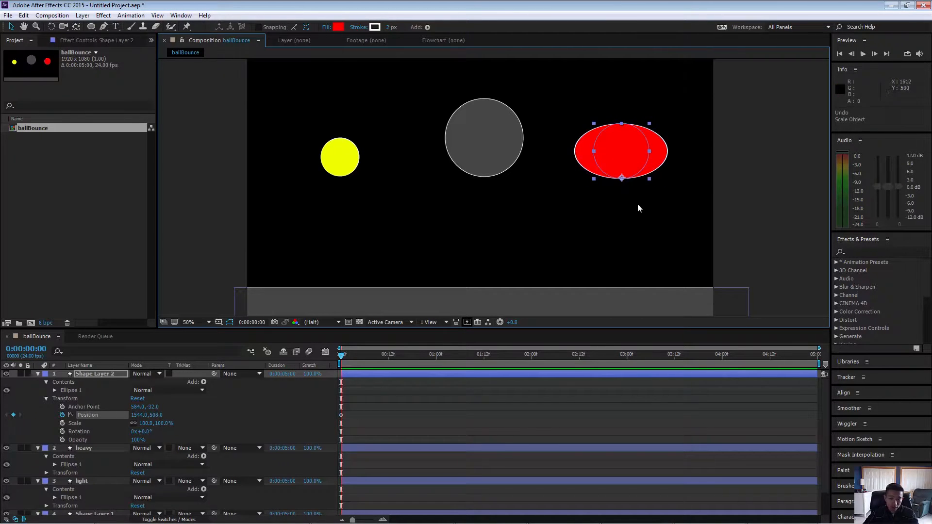
key(ctrl+z)
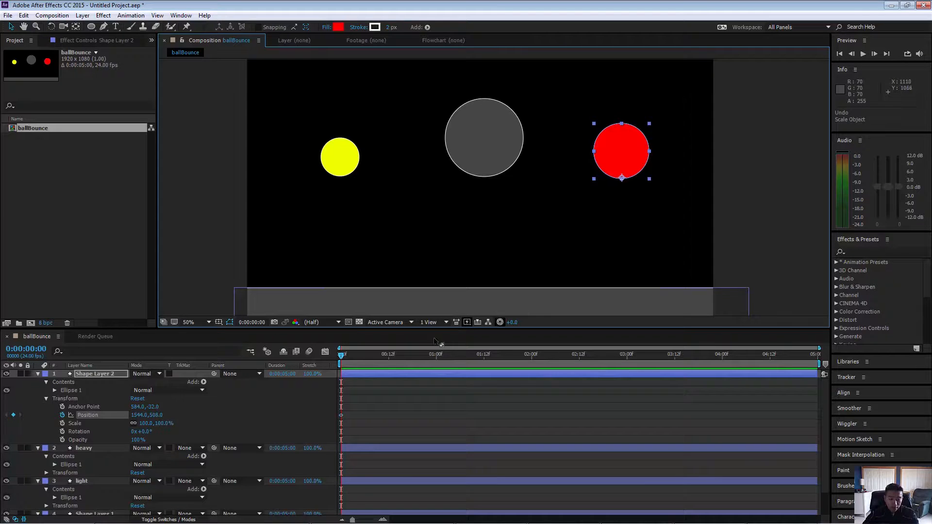
Step: Key the red ball's Scale at 0:00:00:00, and drop it straight down onto the floor at 0:00:00:06 with Position and Scale keyframes
click(364, 356)
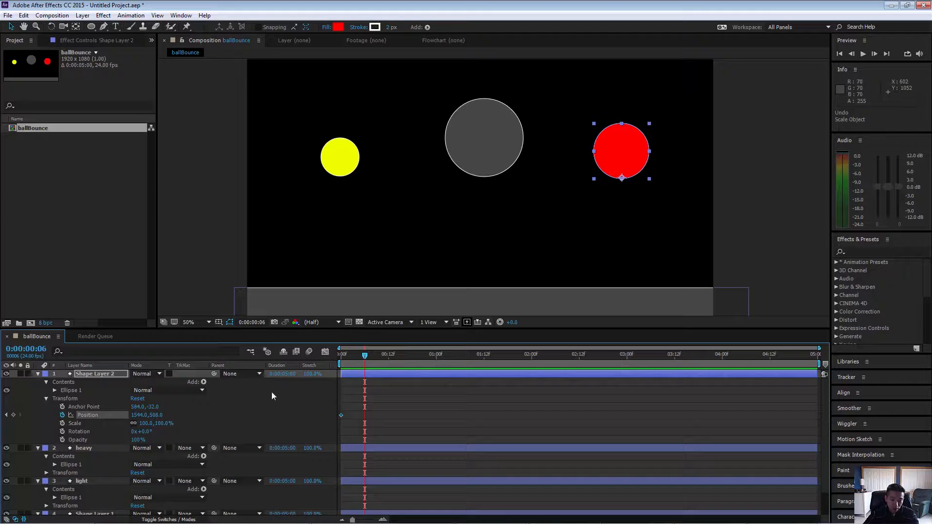
drag(364, 358, 339, 362)
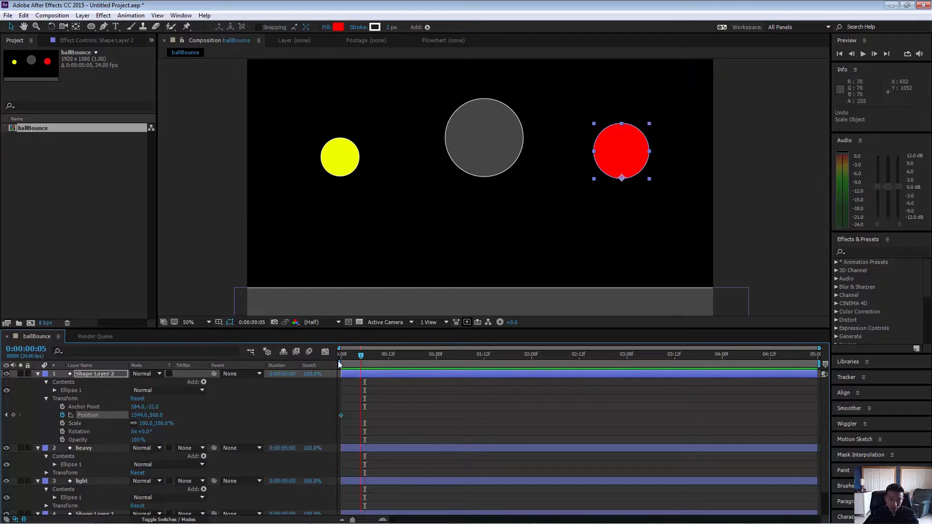
click(62, 423)
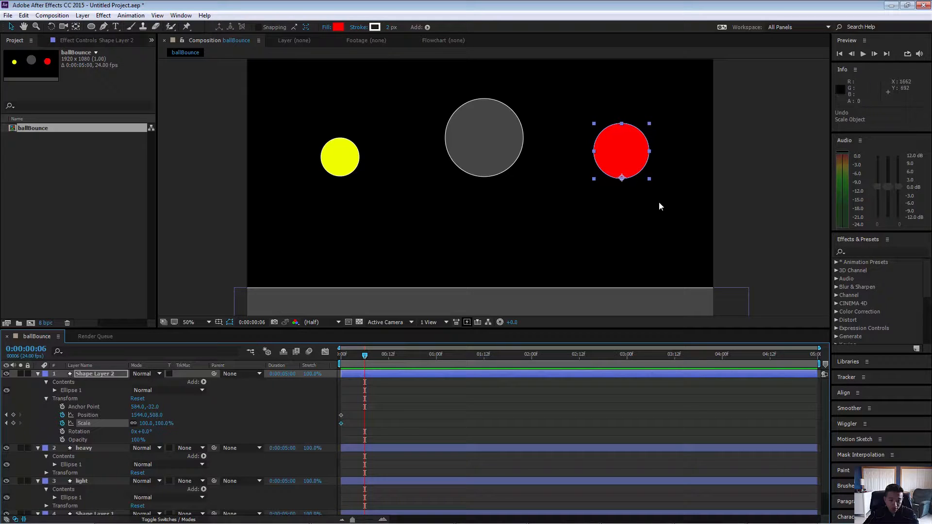
drag(635, 168, 637, 263)
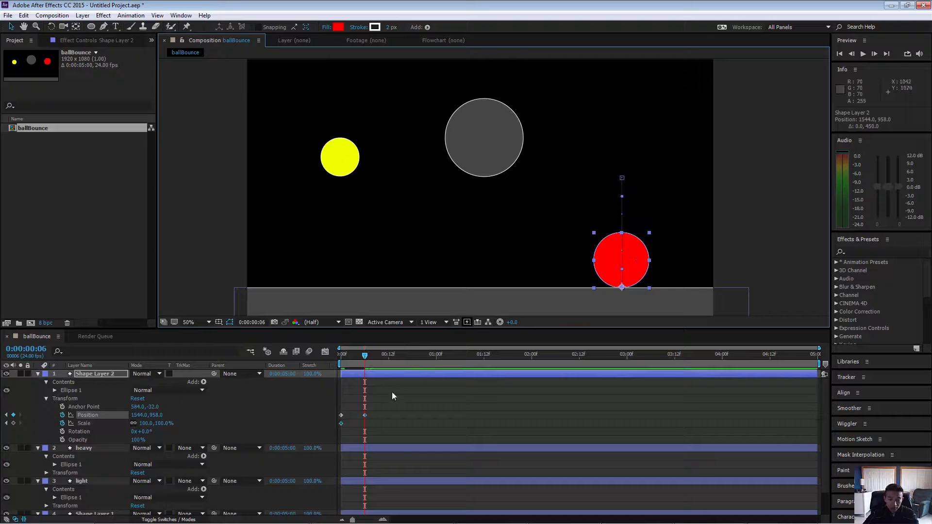
click(14, 423)
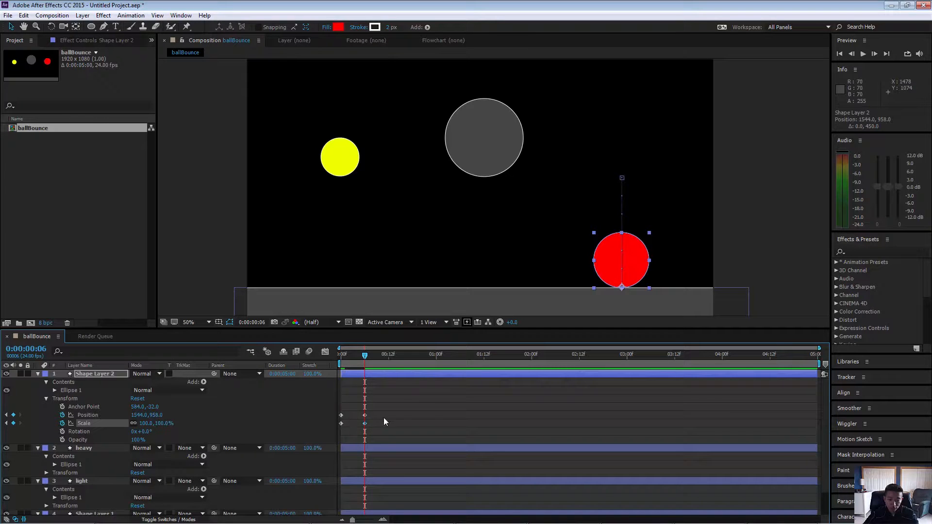
Step: Squash the red ball to about 54% height at 0:00:00:08 and restore it to about 101% at 0:00:00:10, keying Position at both frames
drag(364, 357, 373, 358)
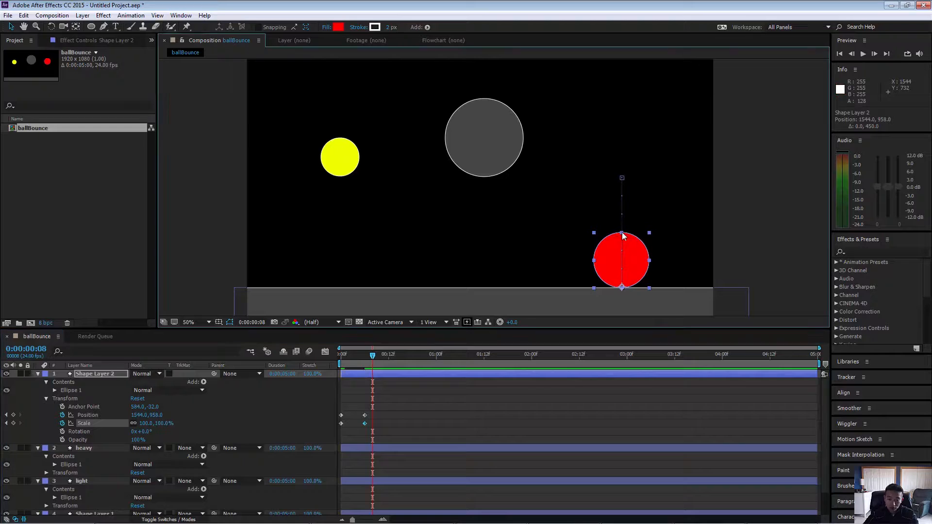
drag(622, 232, 624, 258)
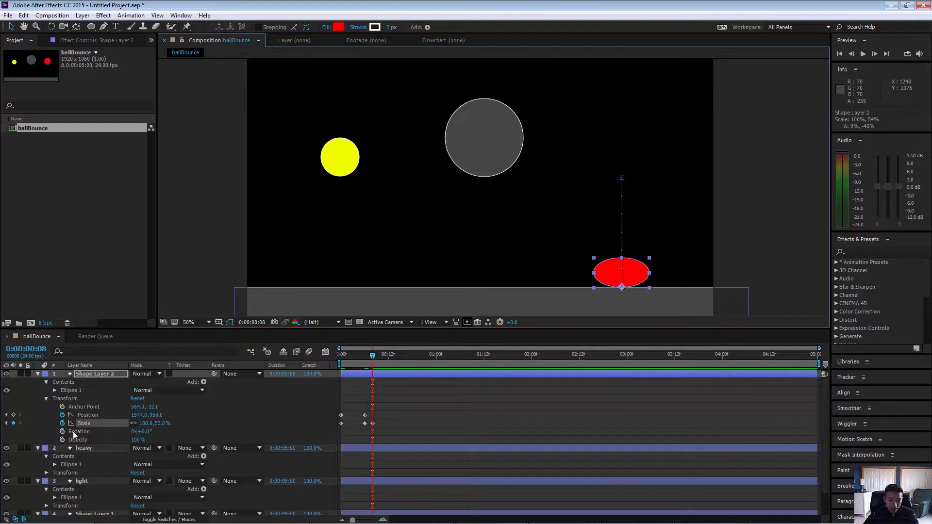
click(13, 415)
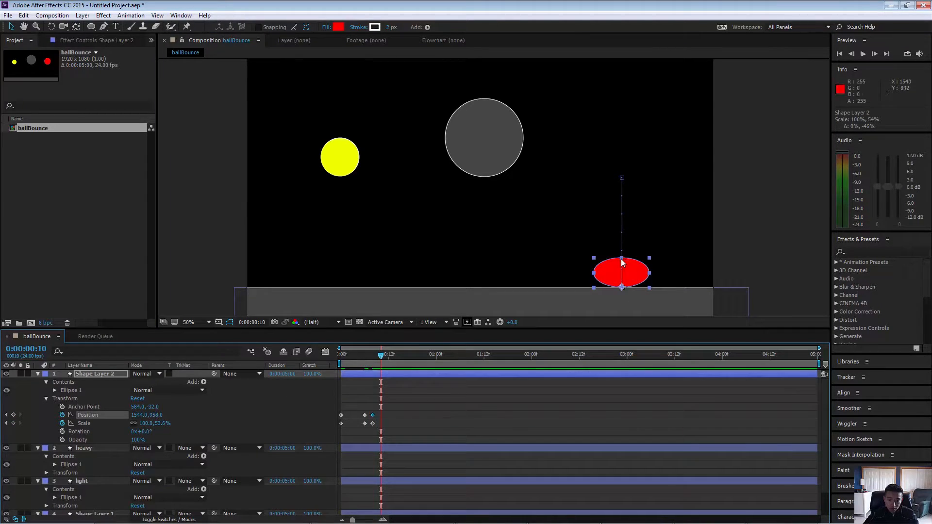
drag(621, 258, 628, 233)
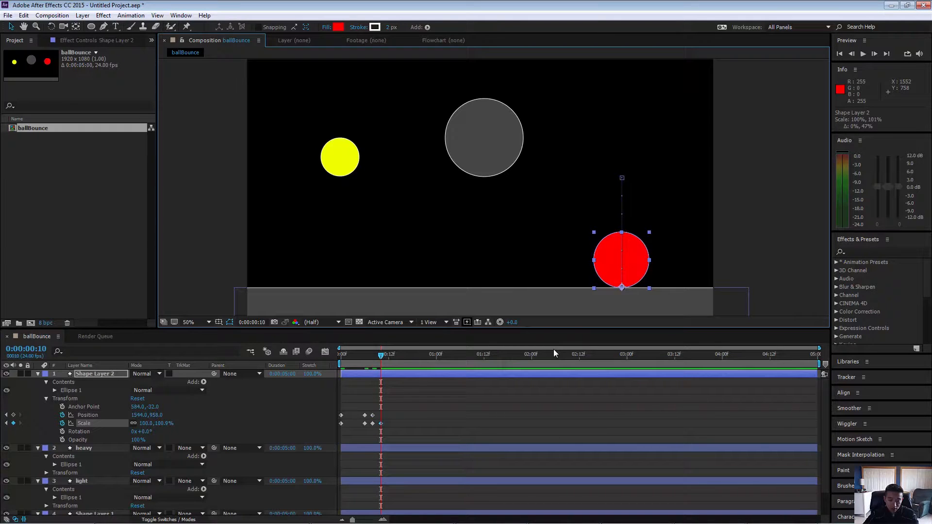
click(13, 415)
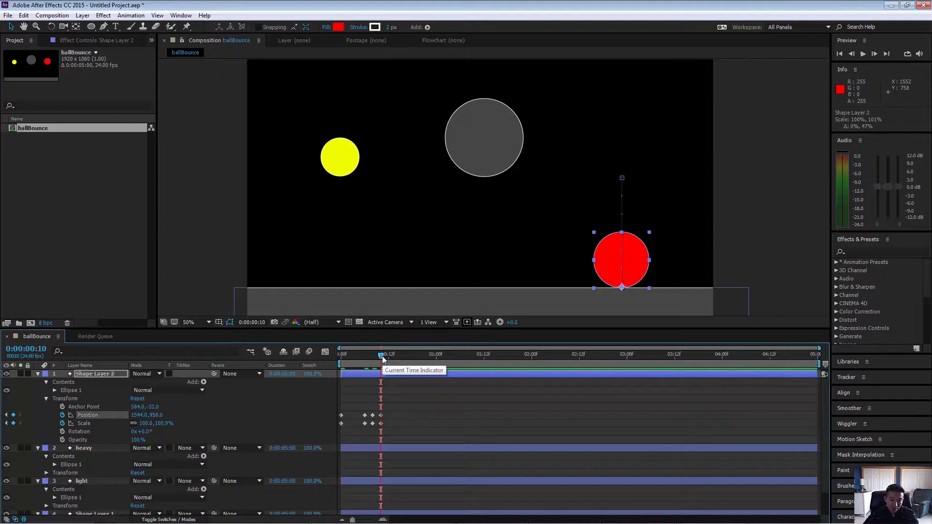
Step: At 0:00:00:16, raise the red ball to Position 1544, 506 and stretch it to about 140% height
drag(382, 356, 386, 356)
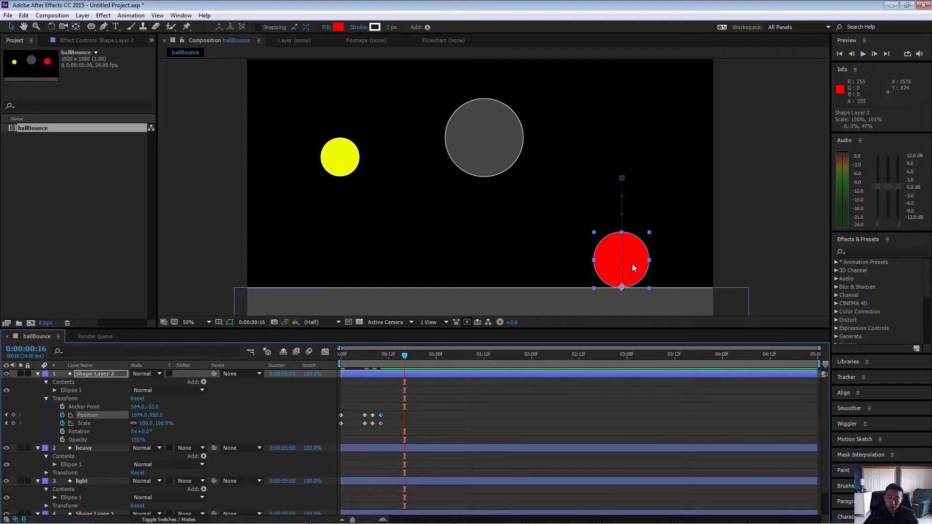
drag(633, 252, 648, 152)
mouse_move(404, 354)
mouse_down()
mouse_move(330, 364)
mouse_move(409, 370)
mouse_up()
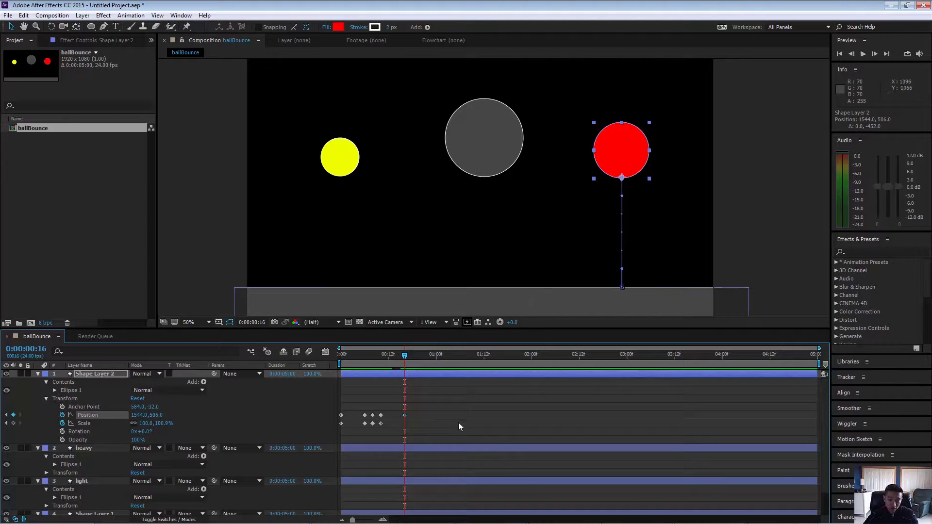
click(621, 121)
drag(621, 120, 628, 101)
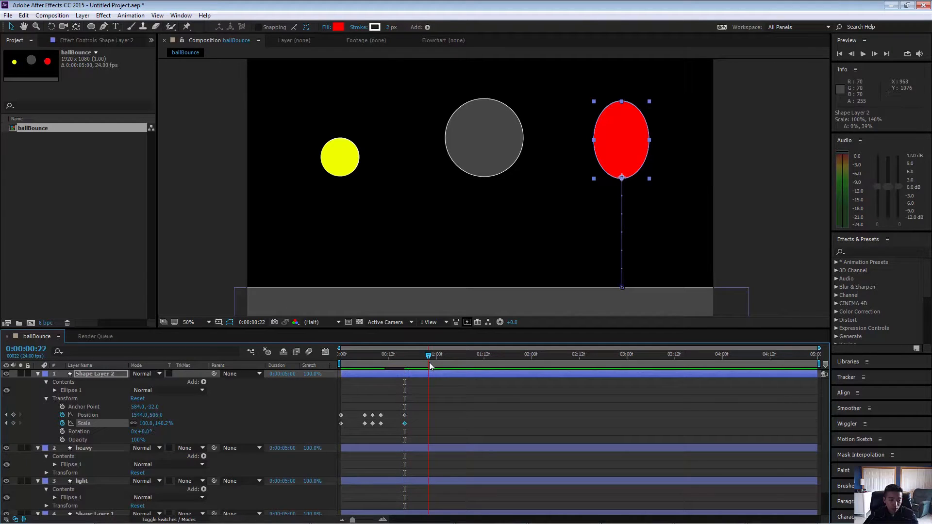
Step: Drop the stretched red ball to the floor at 0:00:00:22 with a Scale keyframe, and squash it to about 57% height at 0:00:01:00 with a Position keyframe
drag(635, 152, 632, 246)
click(13, 423)
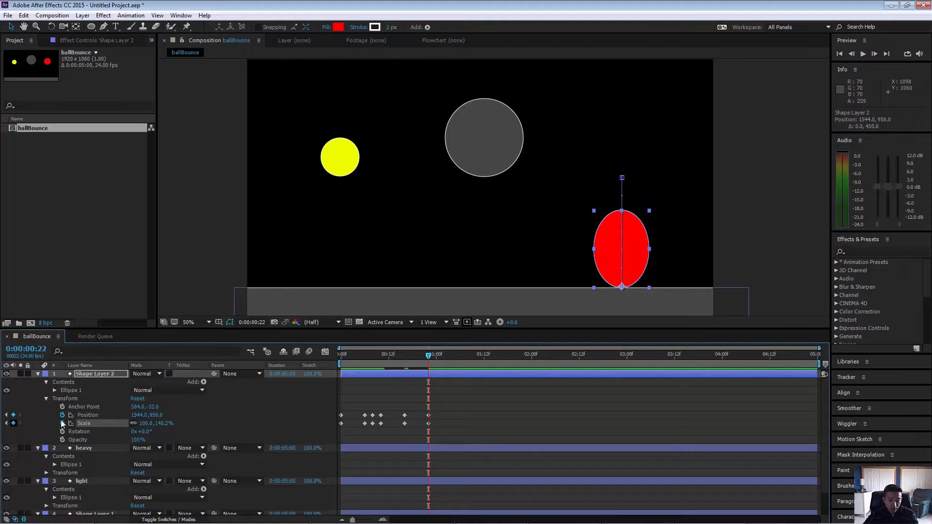
click(436, 356)
drag(622, 212, 624, 251)
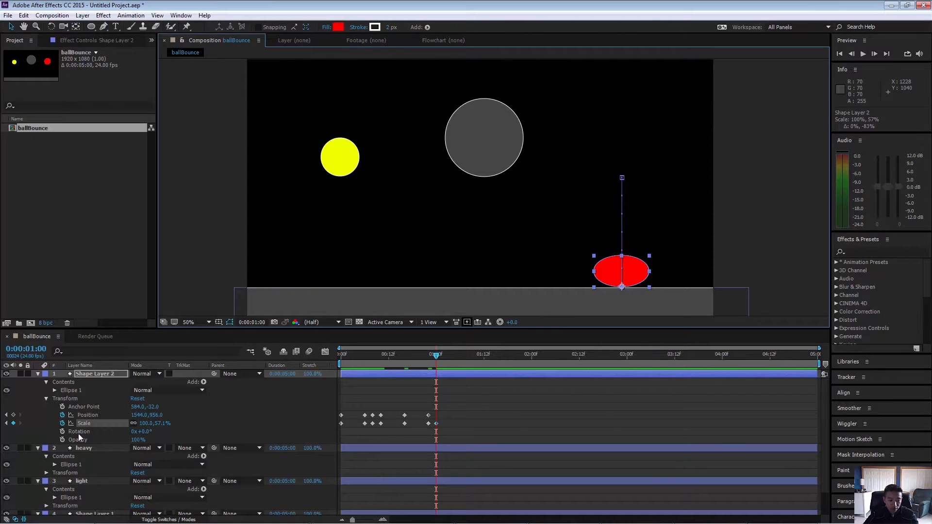
click(13, 415)
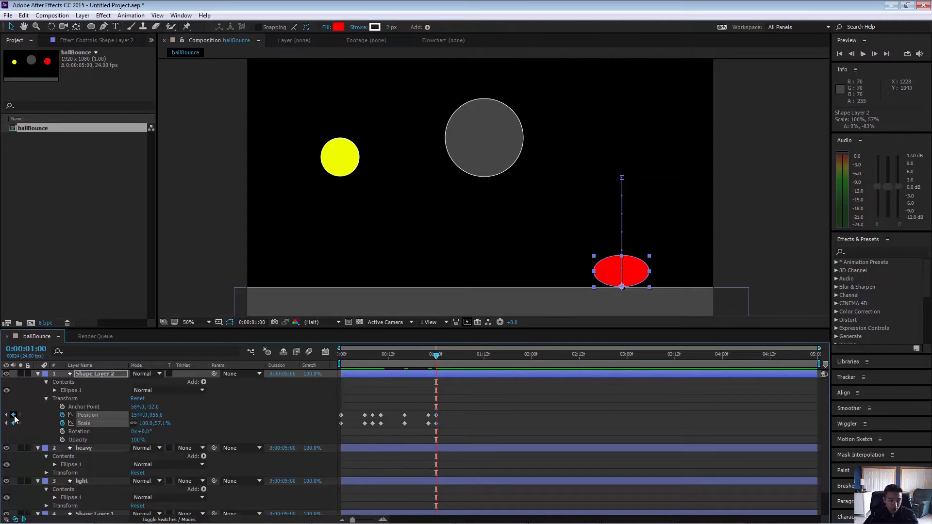
Step: At 0:00:01:02, stretch the grounded red ball to about 113% height and add a Position keyframe
click(443, 356)
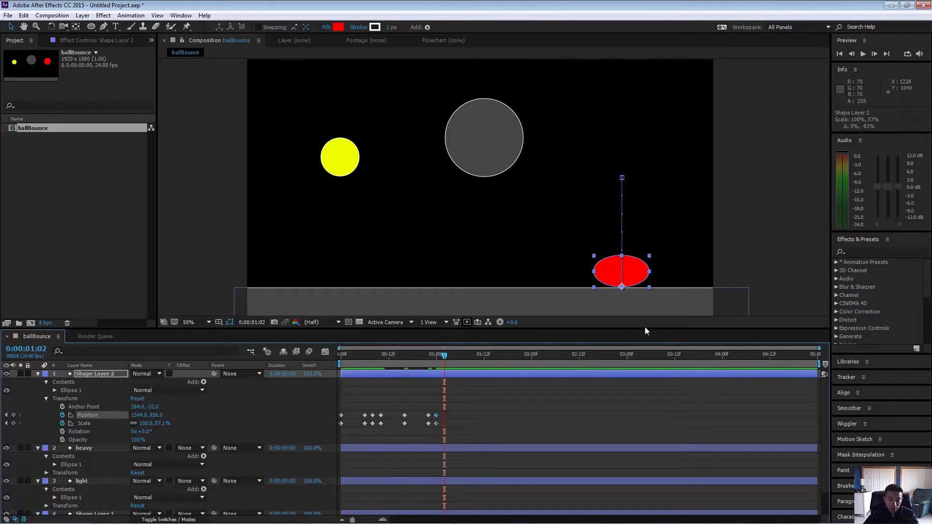
drag(621, 255, 631, 226)
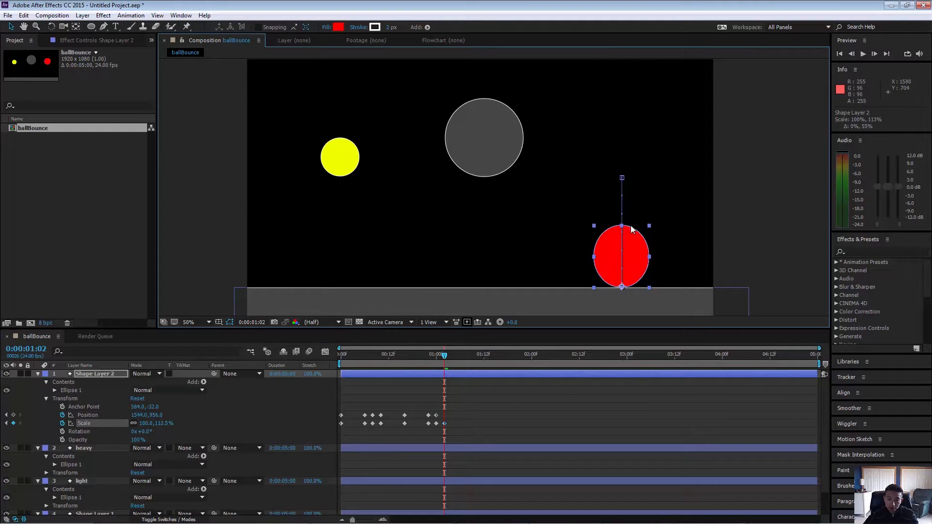
click(14, 415)
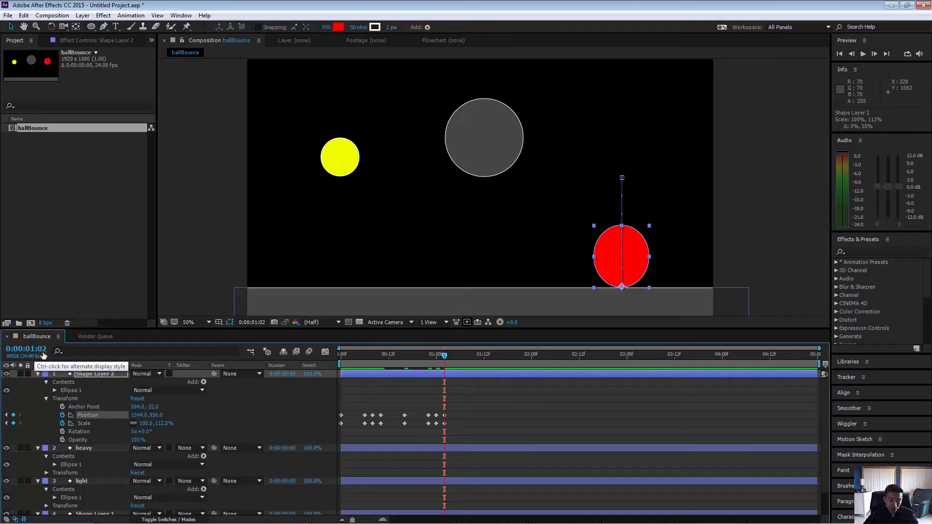
Step: At 0:00:01:08, raise the red ball to Position 1544, 510 and stretch it to about 144% height
drag(445, 357, 464, 357)
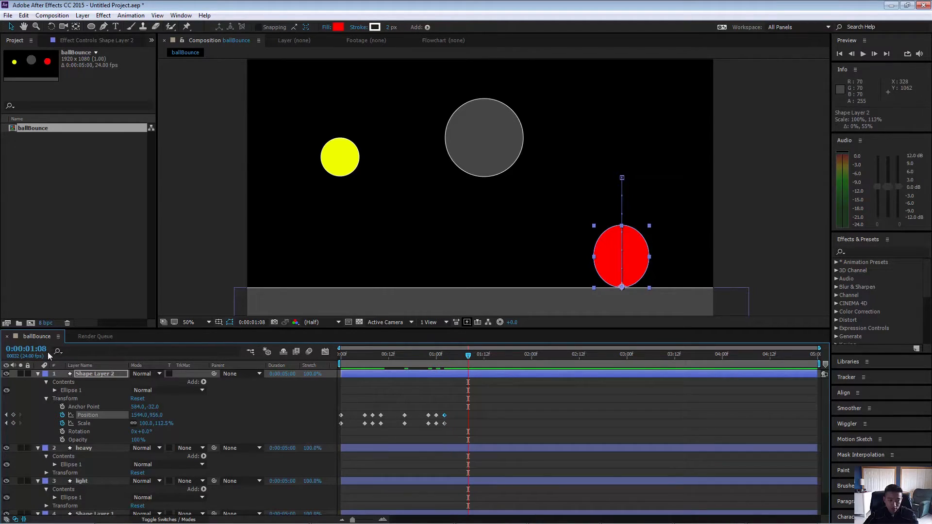
drag(638, 258, 647, 149)
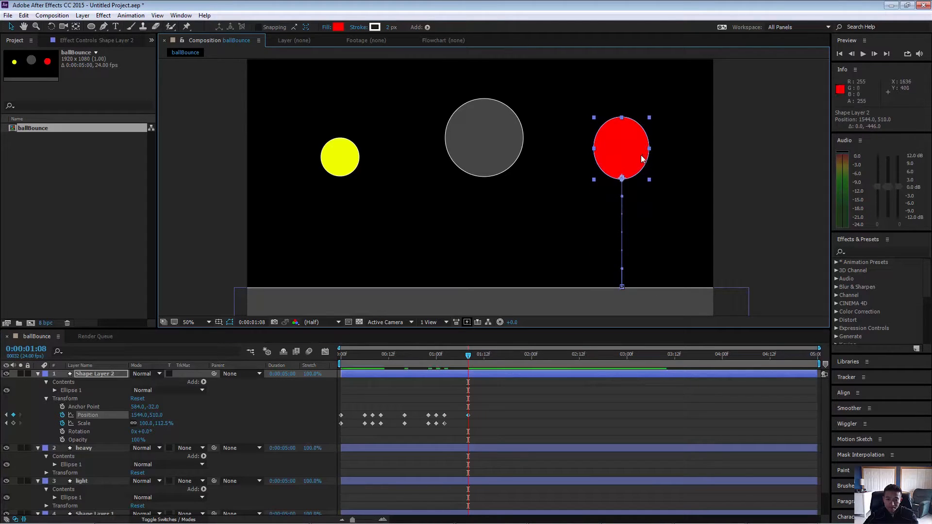
drag(622, 118, 621, 100)
drag(464, 357, 455, 438)
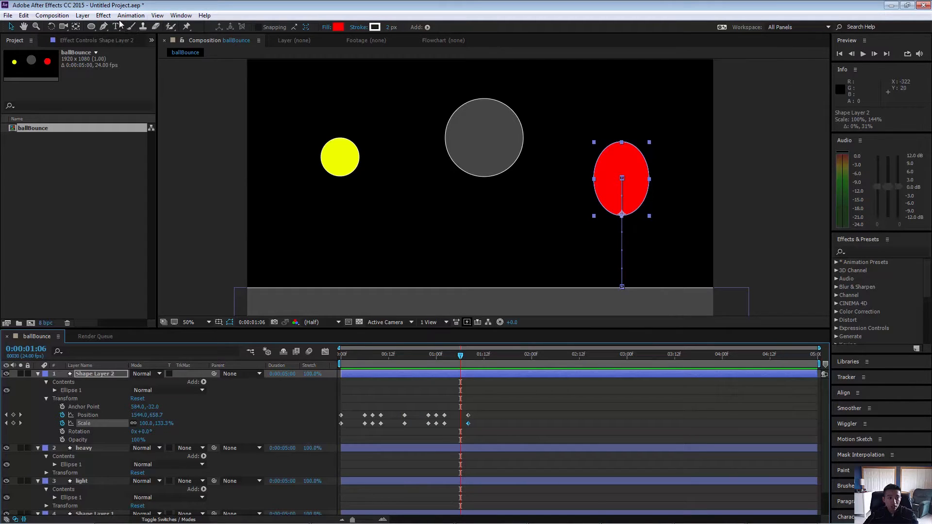
click(49, 16)
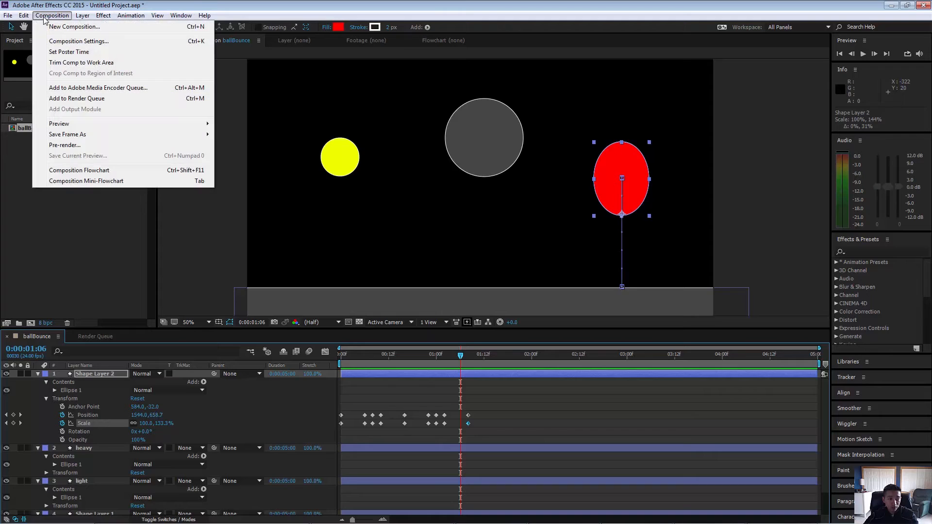
click(125, 147)
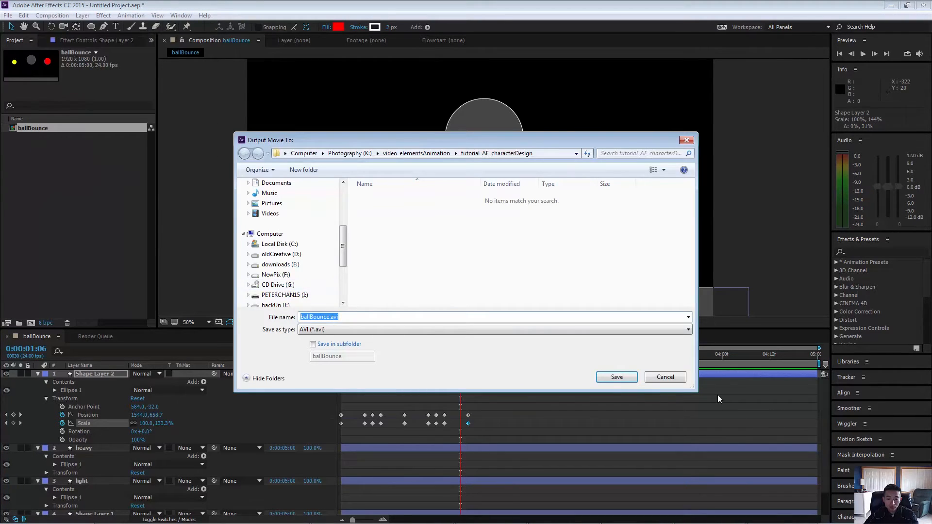
click(665, 377)
key(Return)
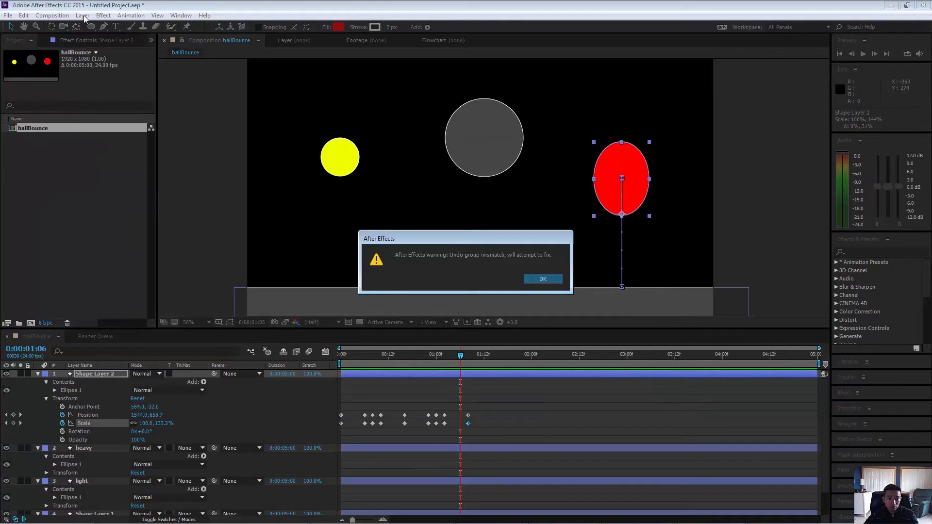
click(554, 281)
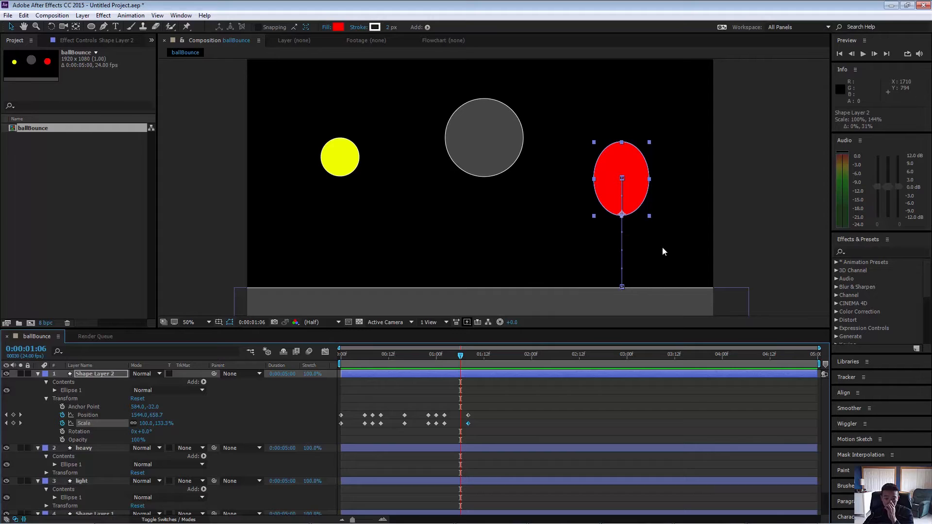
Step: Play back the red ball's bounce animation from 0:00:00:00 to check its motion
drag(407, 355, 248, 364)
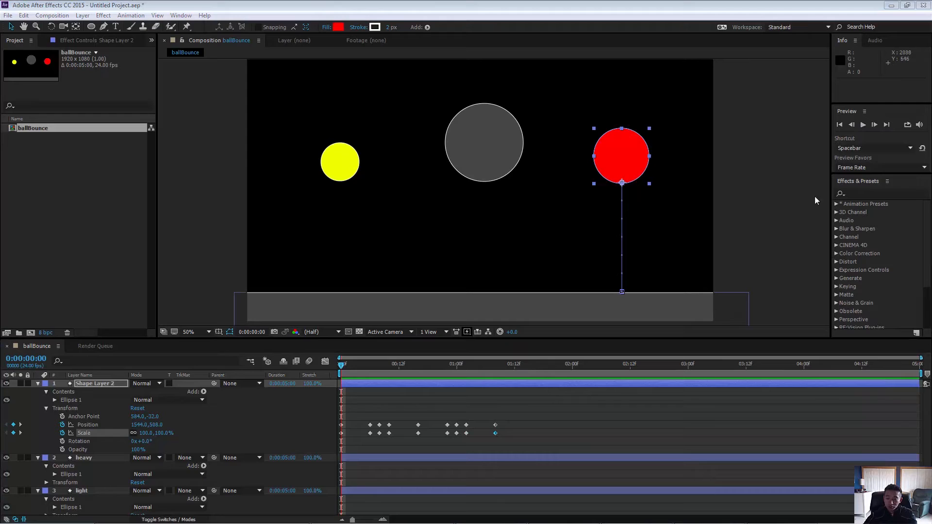
click(903, 167)
click(865, 179)
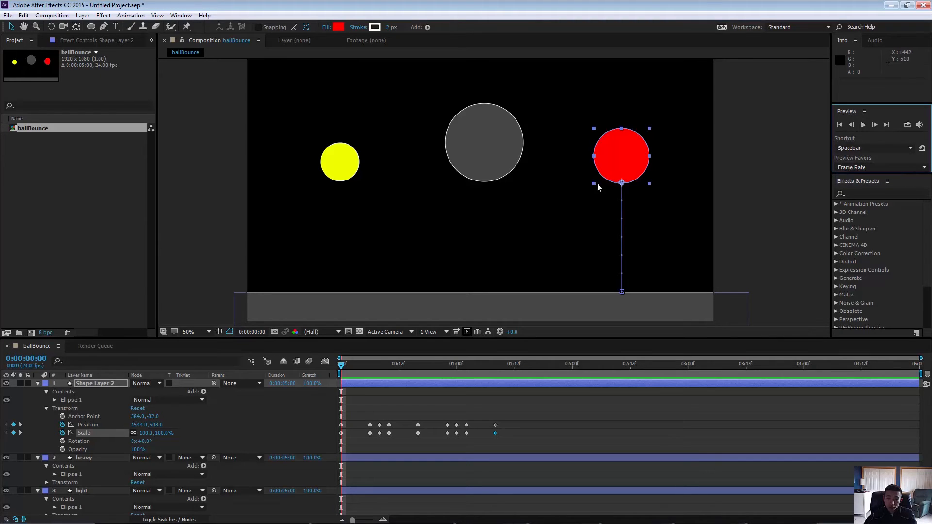
key(space)
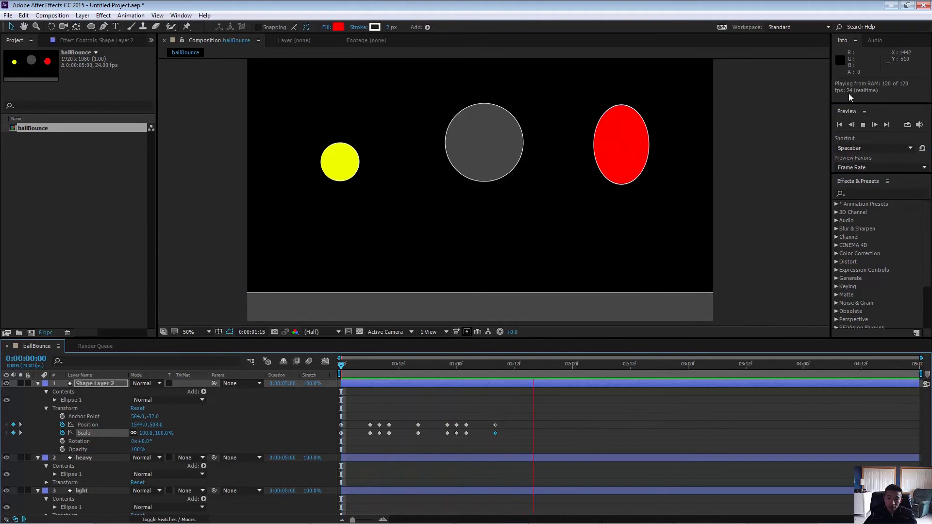
key(space)
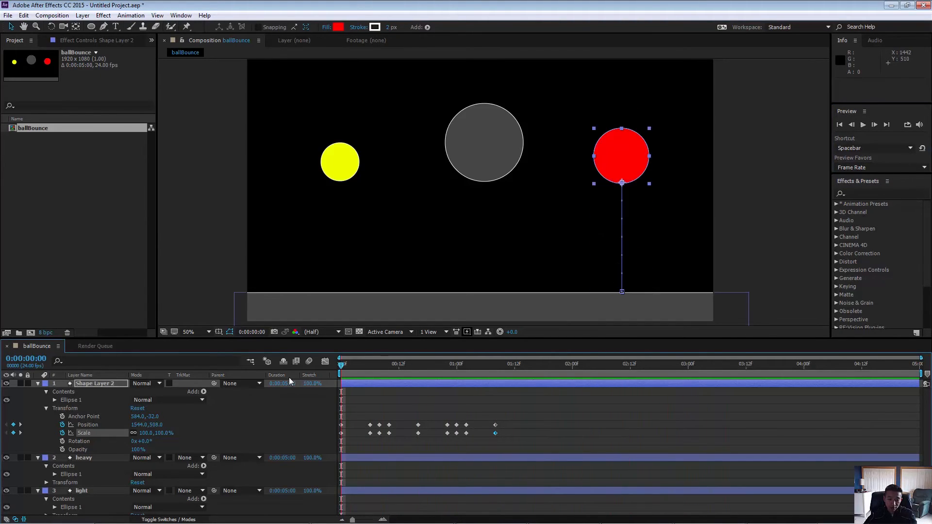
key(space)
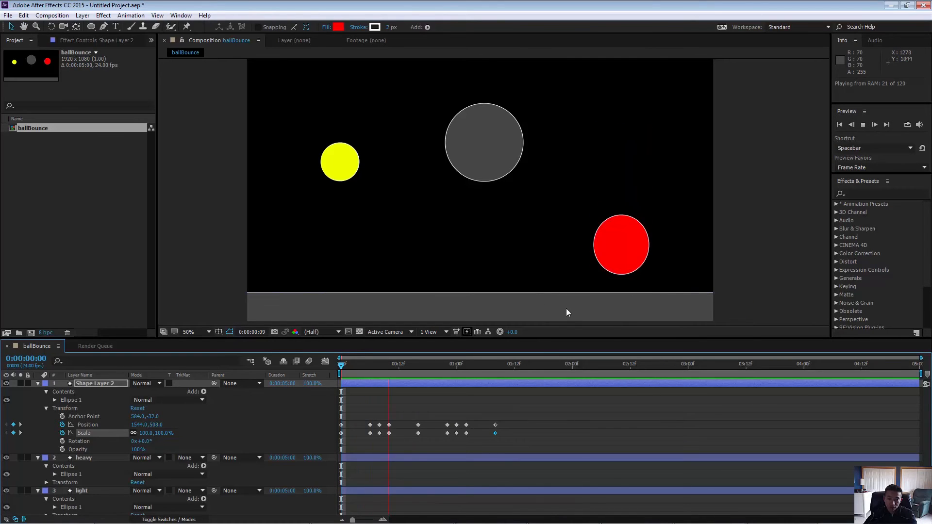
key(space)
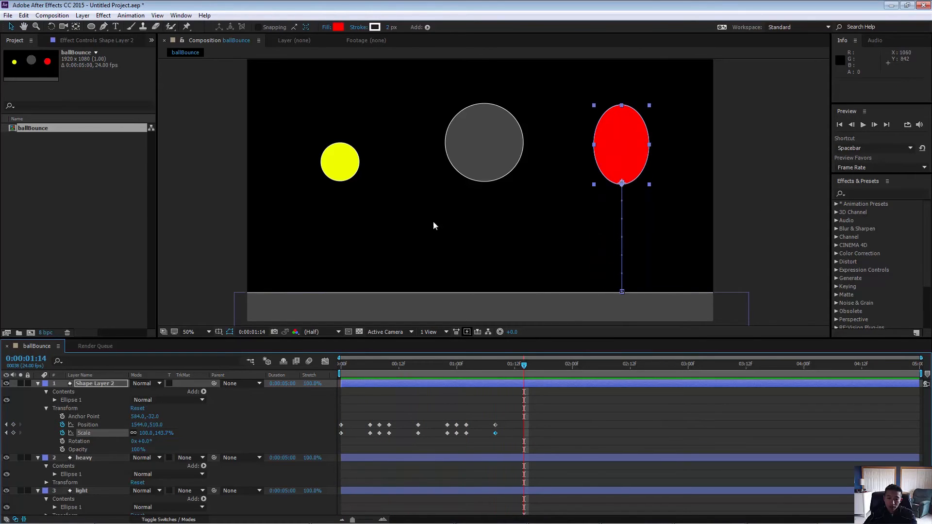
Step: Collapse the red ball's layer and rename it cartoony
click(348, 164)
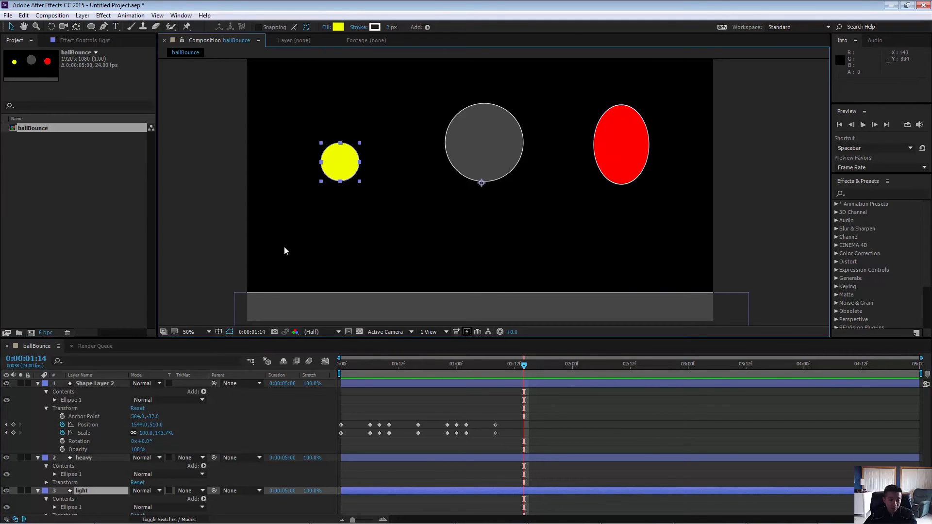
click(39, 384)
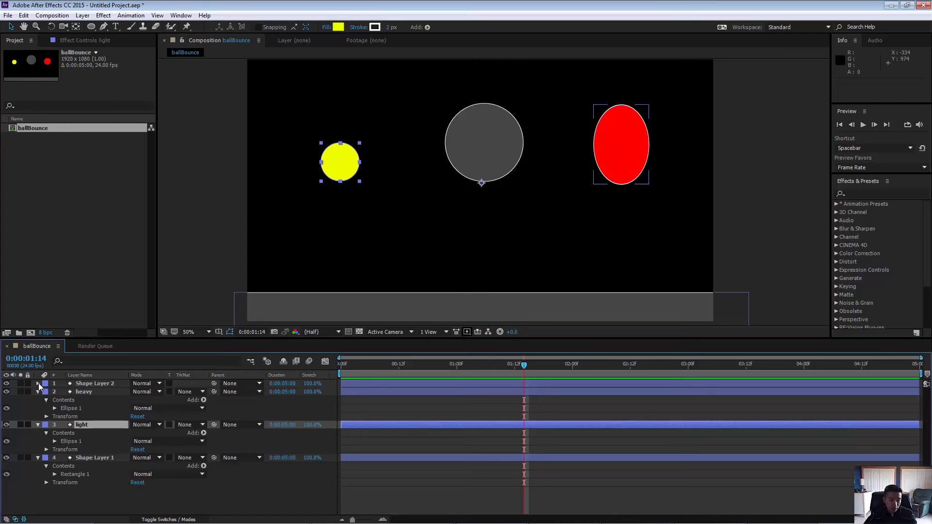
click(96, 385)
right_click(96, 384)
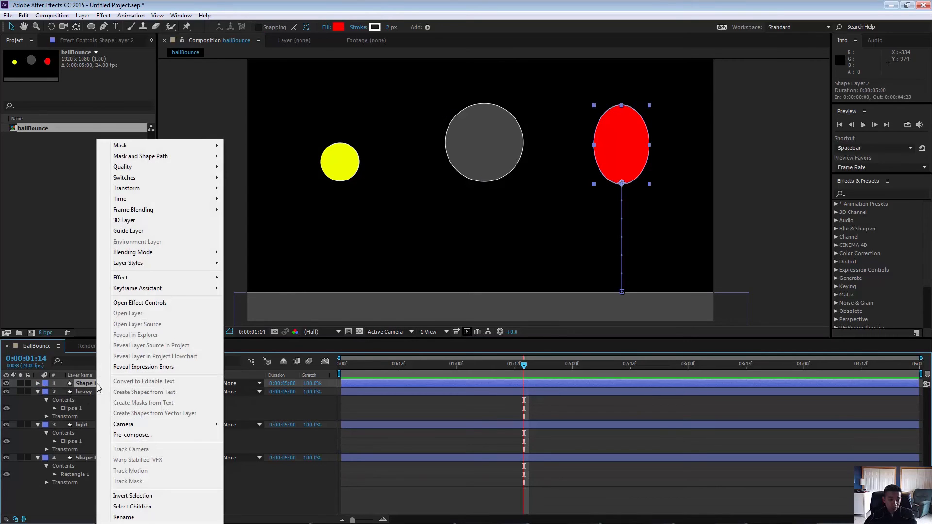
click(144, 517)
text(car)
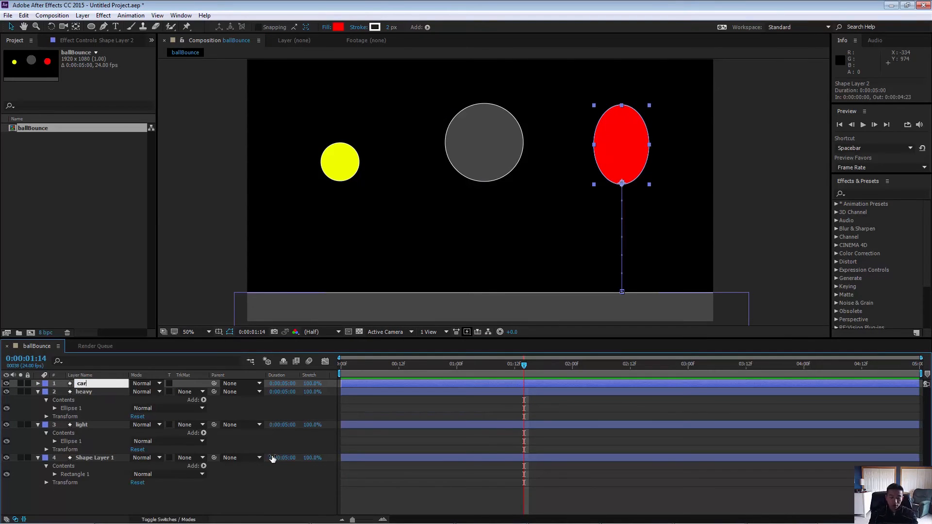
text(toony)
key(Return)
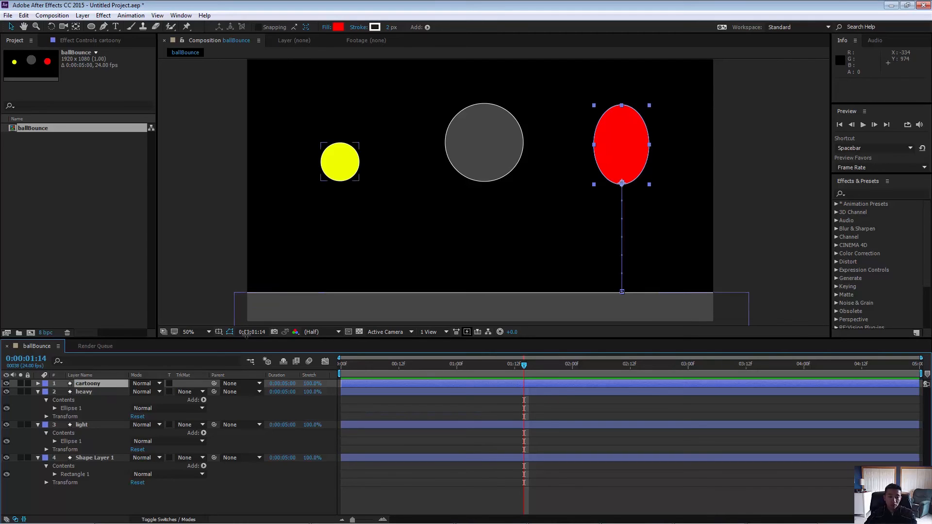